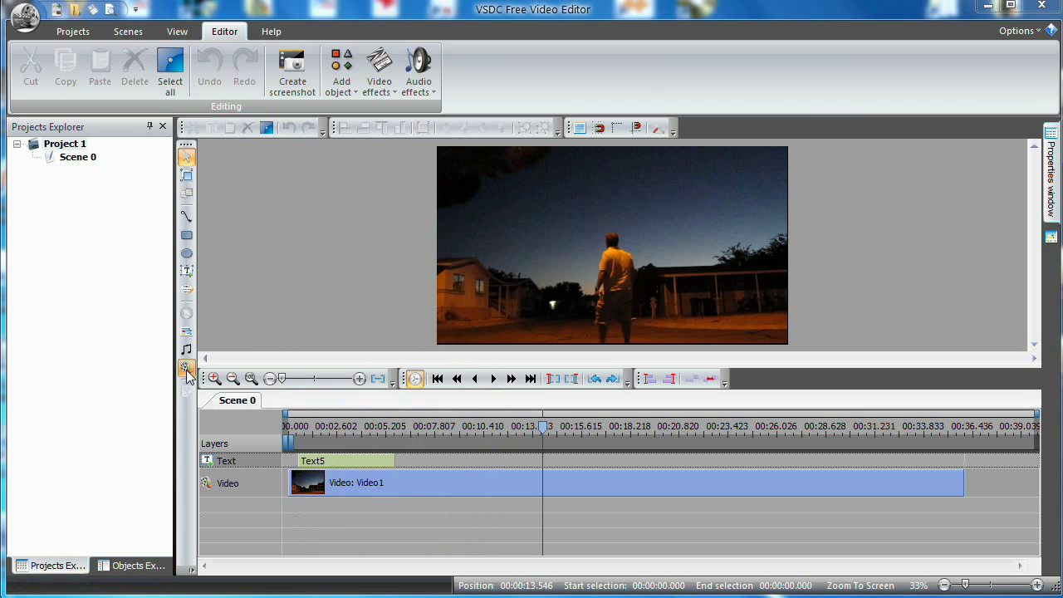
- Insert the UFO Night.avi video from the cursor position and place it over the right part of the scene
{"action": "left_click", "coordinate": [443, 221]}
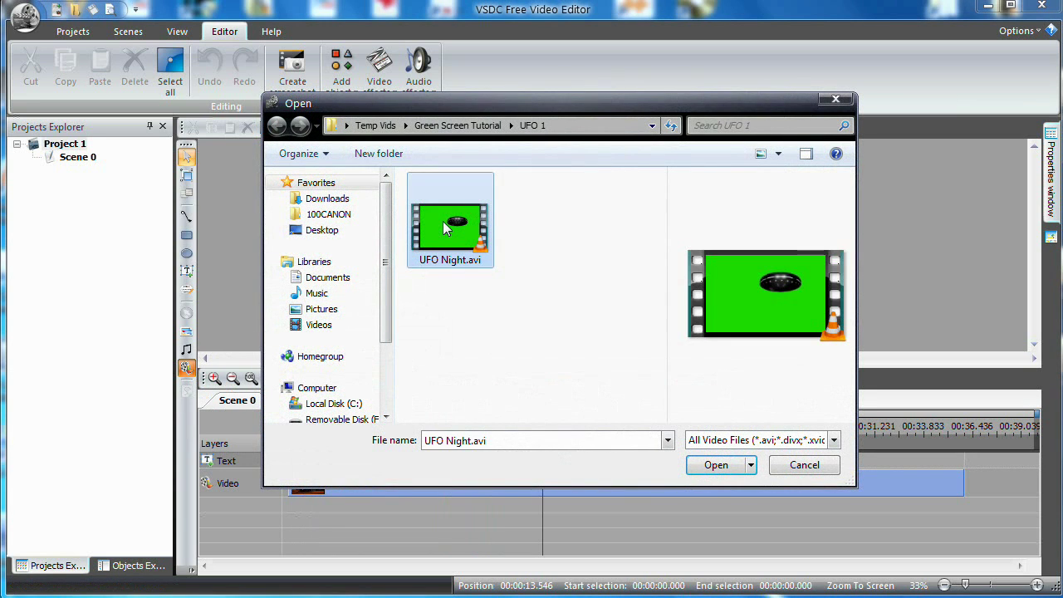
{"action": "left_click", "coordinate": [705, 468]}
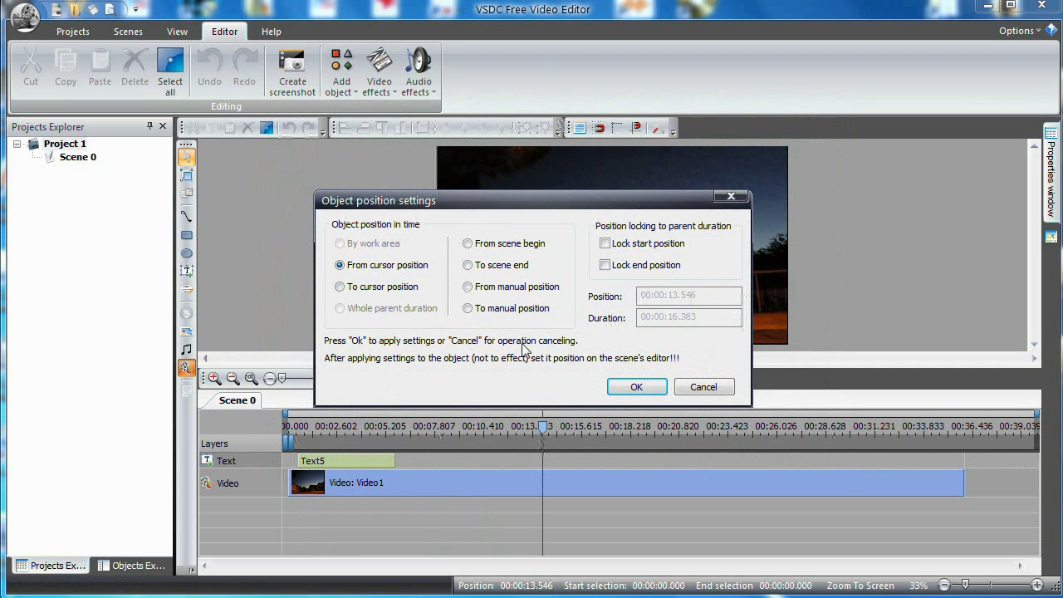
{"action": "left_click", "coordinate": [636, 387]}
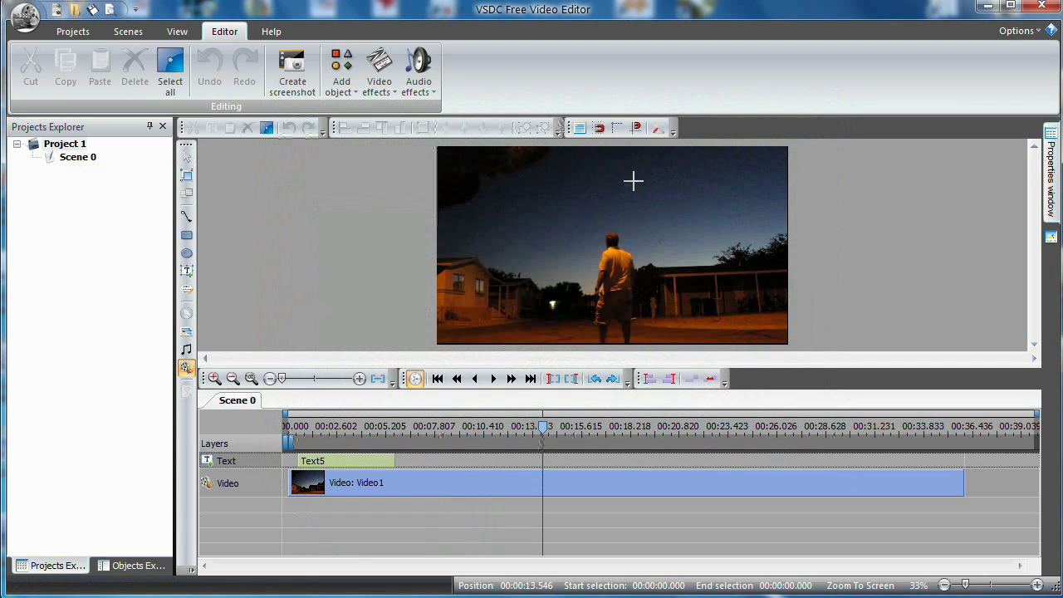
{"action": "left_click_drag", "start_coordinate": [621, 174], "coordinate": [792, 315]}
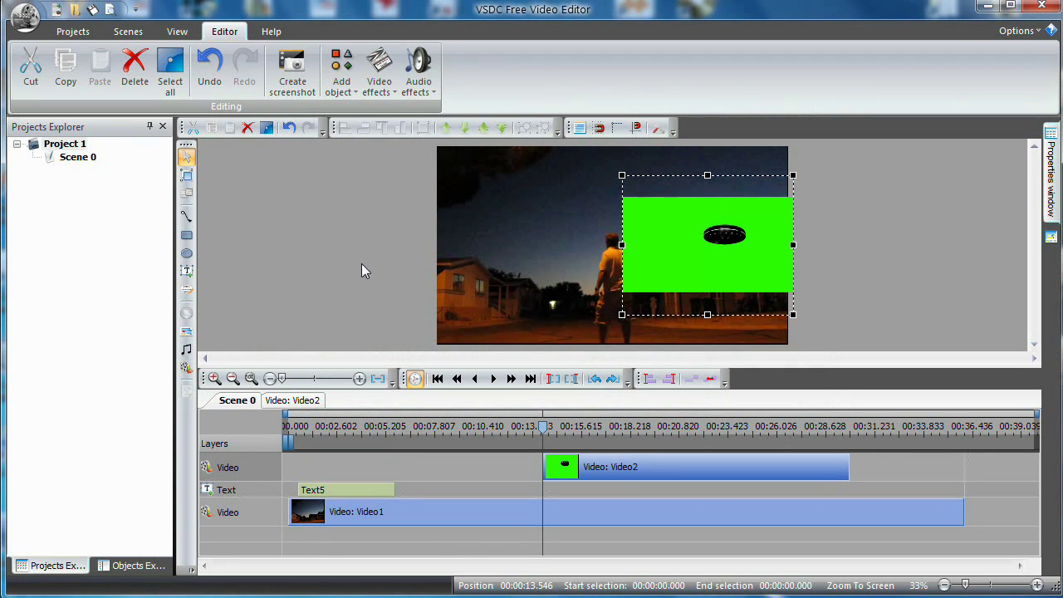
- Apply the Background remover effect to the UFO clip from the cursor position, keeping the 00:00:16.383 duration
{"action": "left_click", "coordinate": [297, 401]}
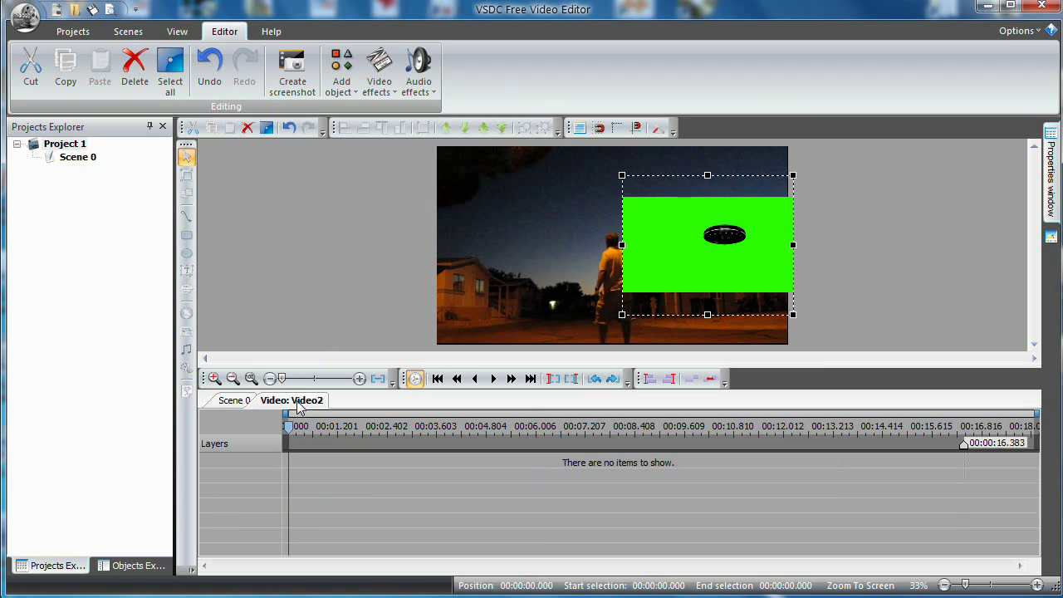
{"action": "left_click", "coordinate": [379, 68]}
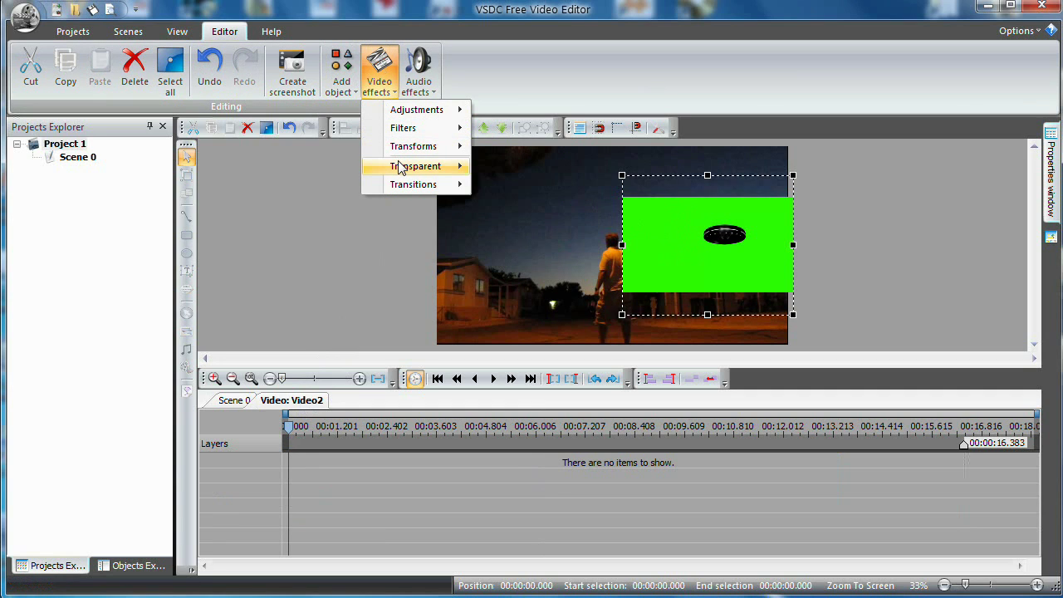
{"action": "mouse_move", "coordinate": [404, 166]}
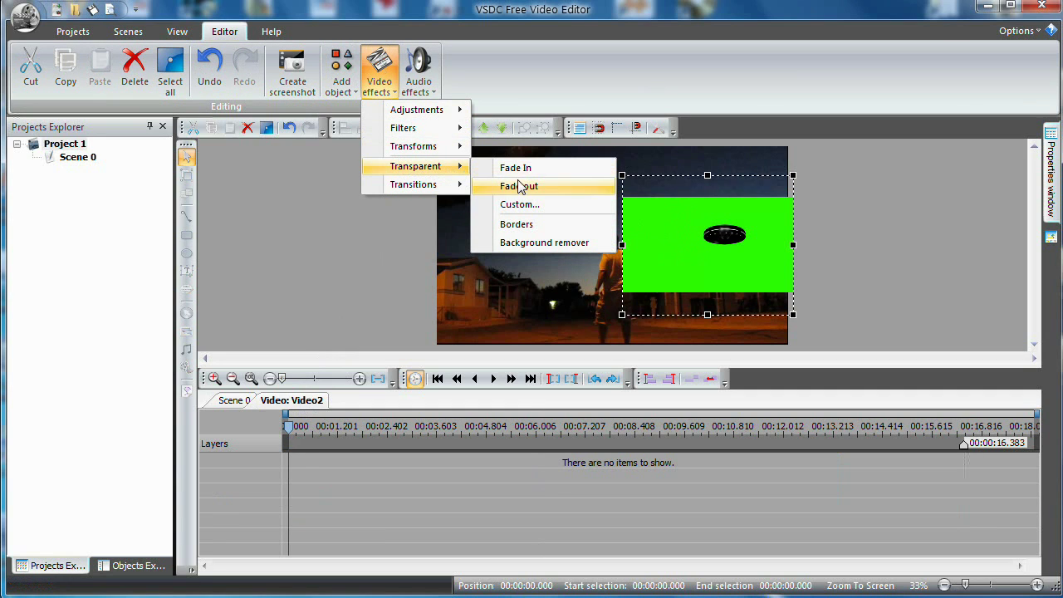
{"action": "left_click", "coordinate": [531, 243]}
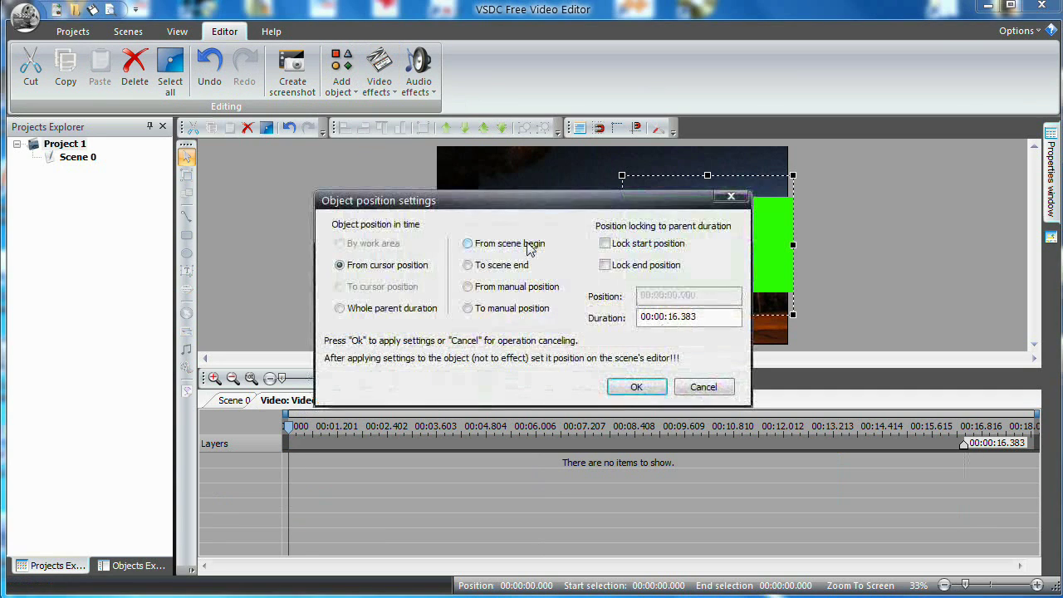
{"action": "left_click", "coordinate": [635, 386]}
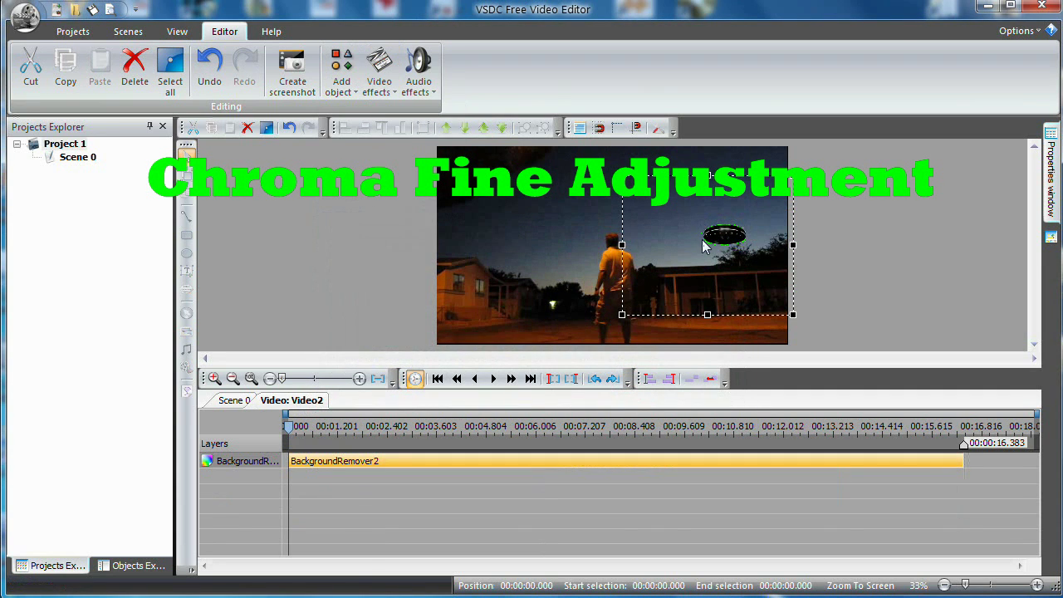
- Set the background remover's Min chromaticityV threshold to 61
{"action": "left_click", "coordinate": [1053, 170]}
{"action": "left_click_drag", "start_coordinate": [1034, 324], "coordinate": [1044, 388]}
{"action": "left_click", "coordinate": [949, 433]}
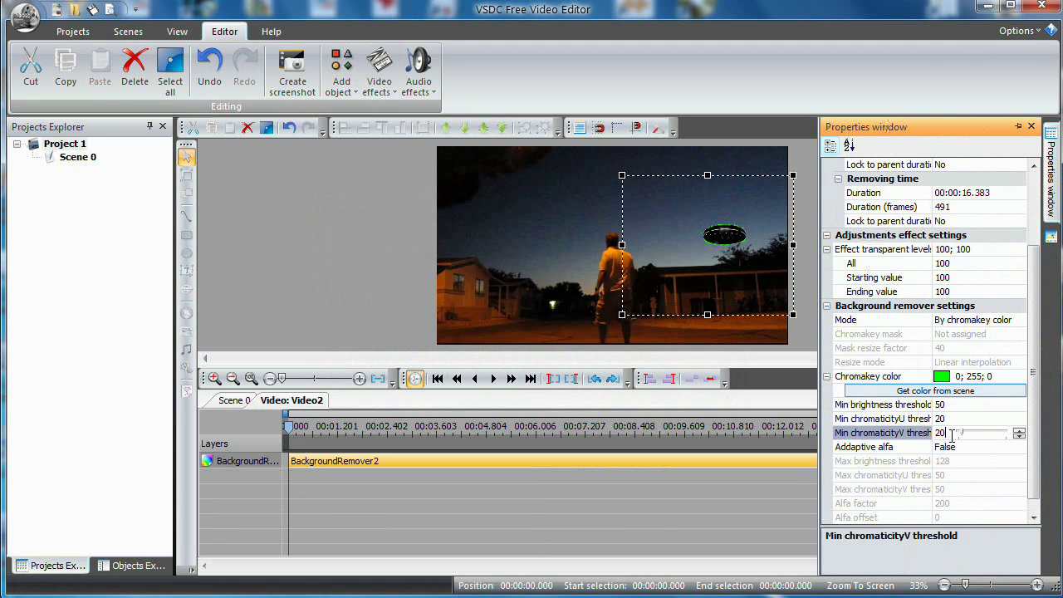
{"action": "left_click_drag", "start_coordinate": [963, 434], "coordinate": [971, 438]}
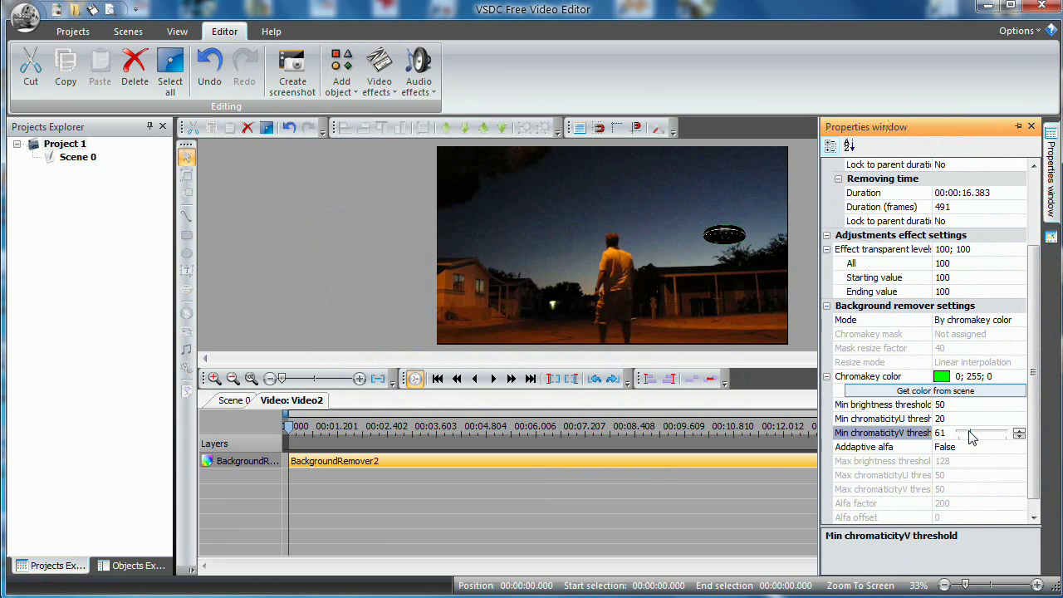
- Set the background remover's Min brightness threshold to 91 and Min chromaticityU threshold to 56, and check the keying along the clip
{"action": "left_click", "coordinate": [970, 407]}
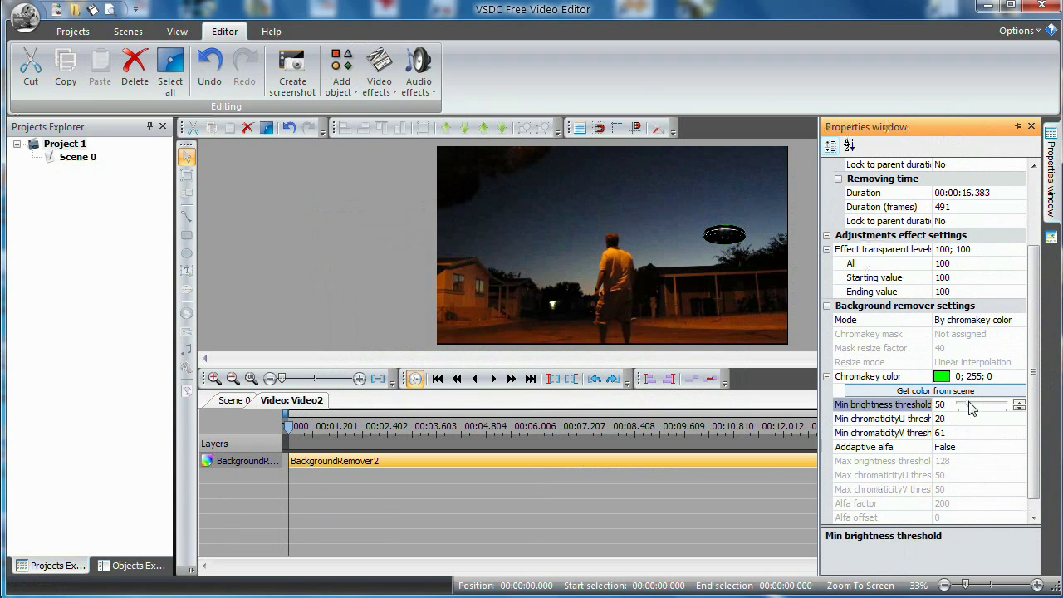
{"action": "left_click_drag", "start_coordinate": [970, 408], "coordinate": [974, 409]}
{"action": "left_click", "coordinate": [962, 420]}
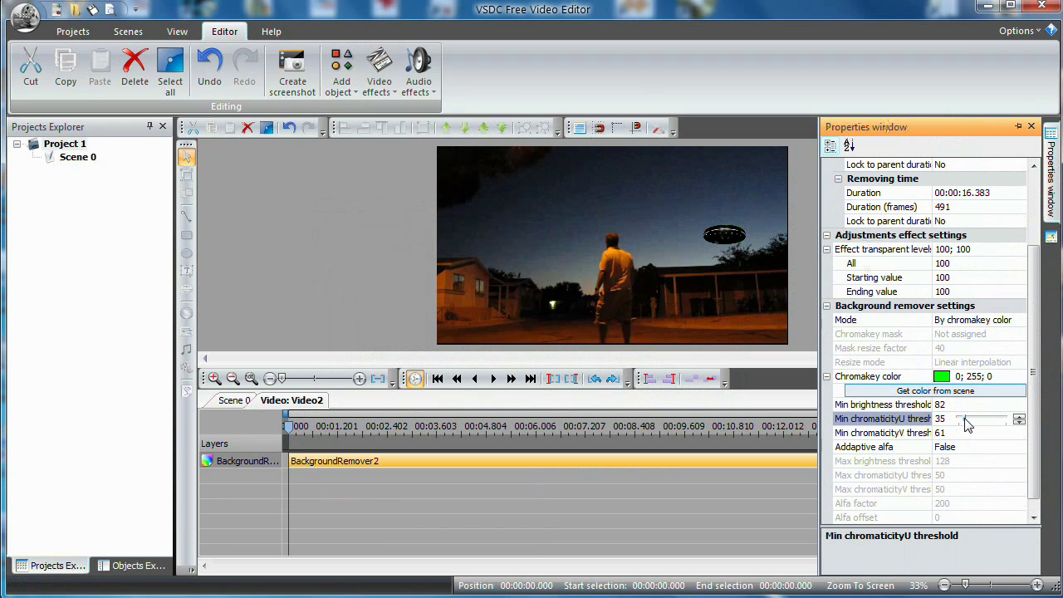
{"action": "left_click_drag", "start_coordinate": [966, 423], "coordinate": [971, 425]}
{"action": "left_click", "coordinate": [967, 406]}
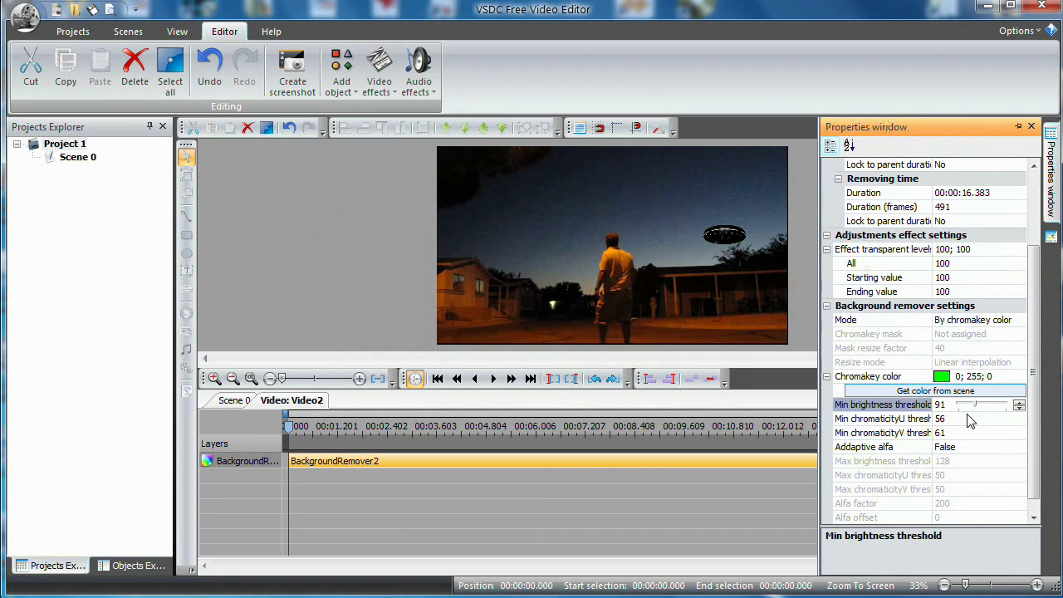
{"action": "left_click", "coordinate": [968, 419]}
{"action": "left_click", "coordinate": [973, 435]}
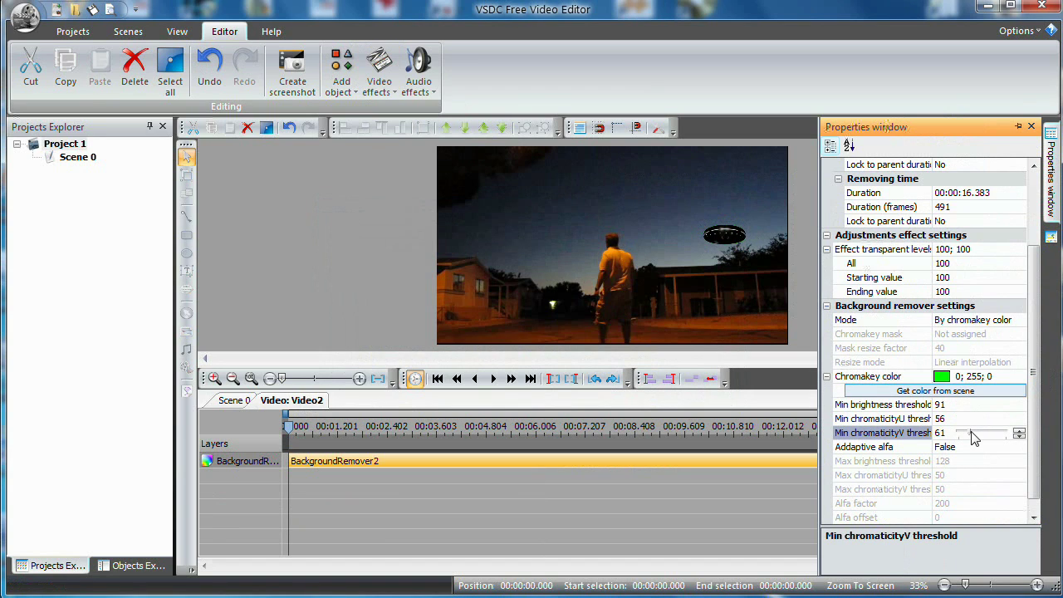
{"action": "left_click_drag", "start_coordinate": [290, 438], "coordinate": [694, 440]}
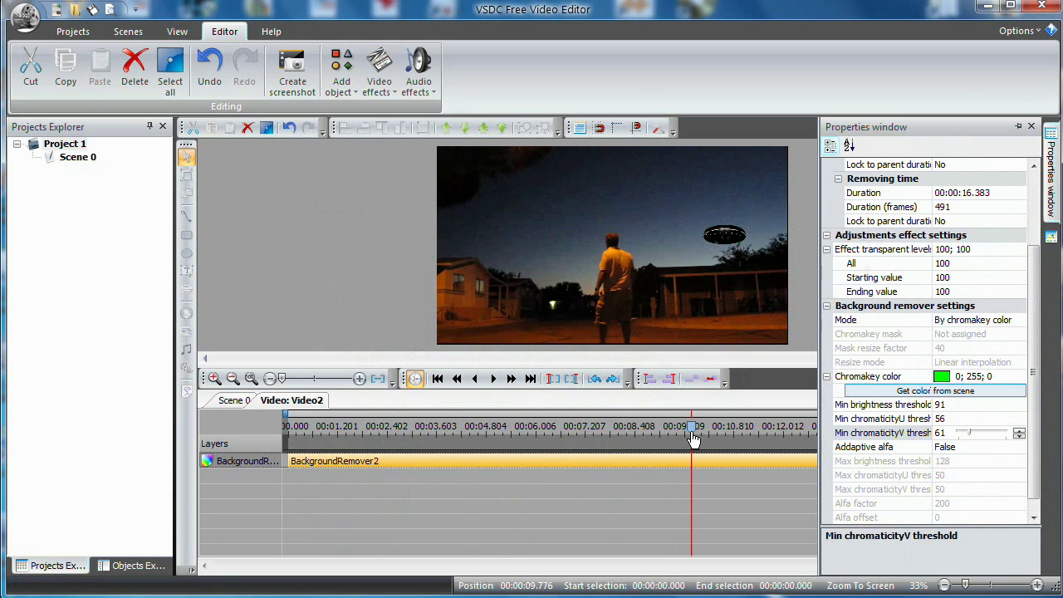
{"action": "left_click", "coordinate": [598, 437]}
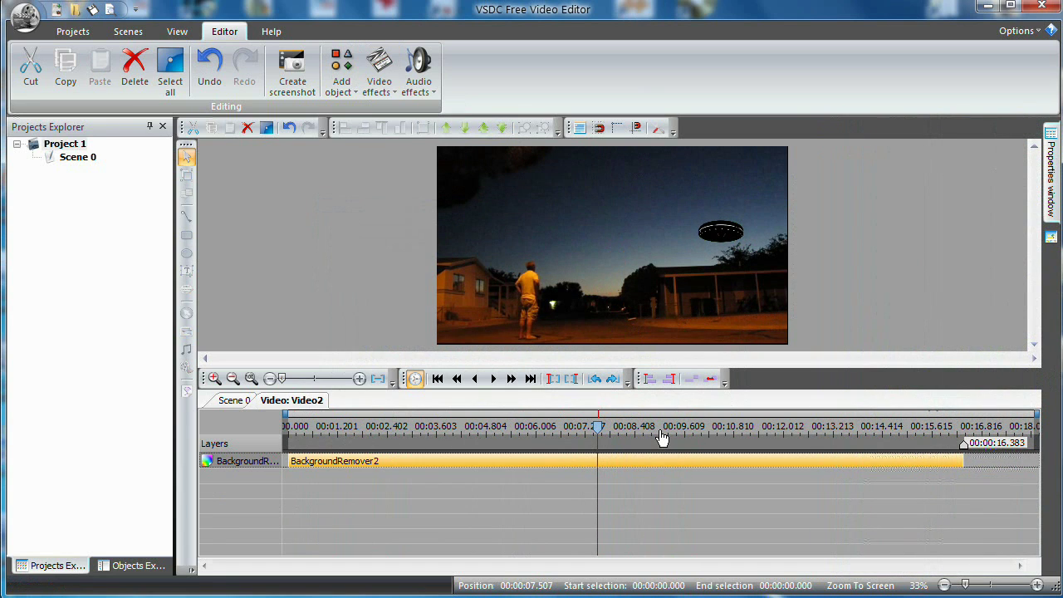
{"action": "key", "text": "Home"}
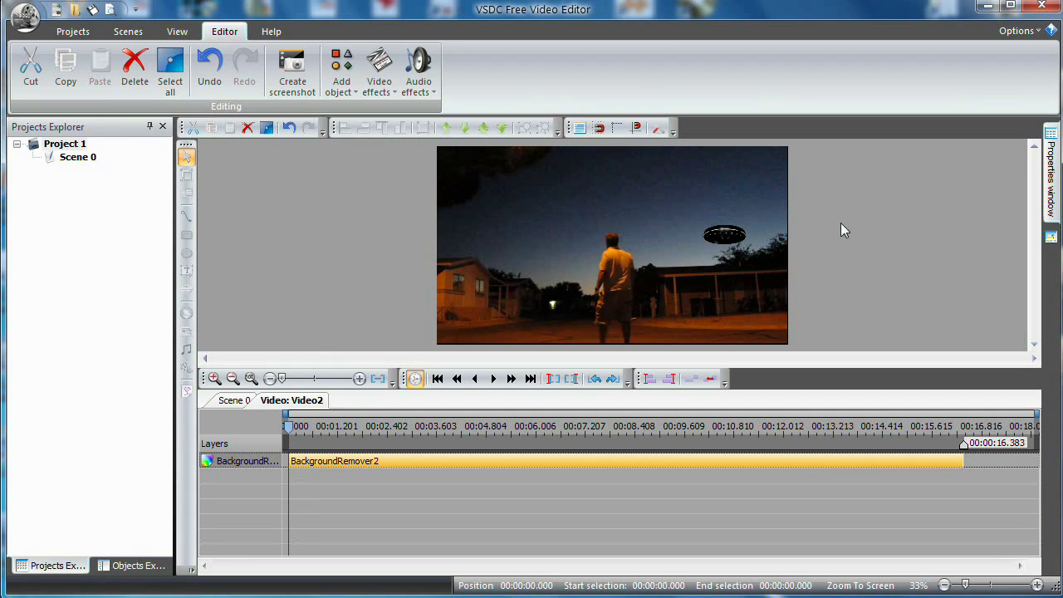
- Return to Scene 0 and shift the UFO clip slightly right and down in the frame
{"action": "left_click", "coordinate": [236, 400]}
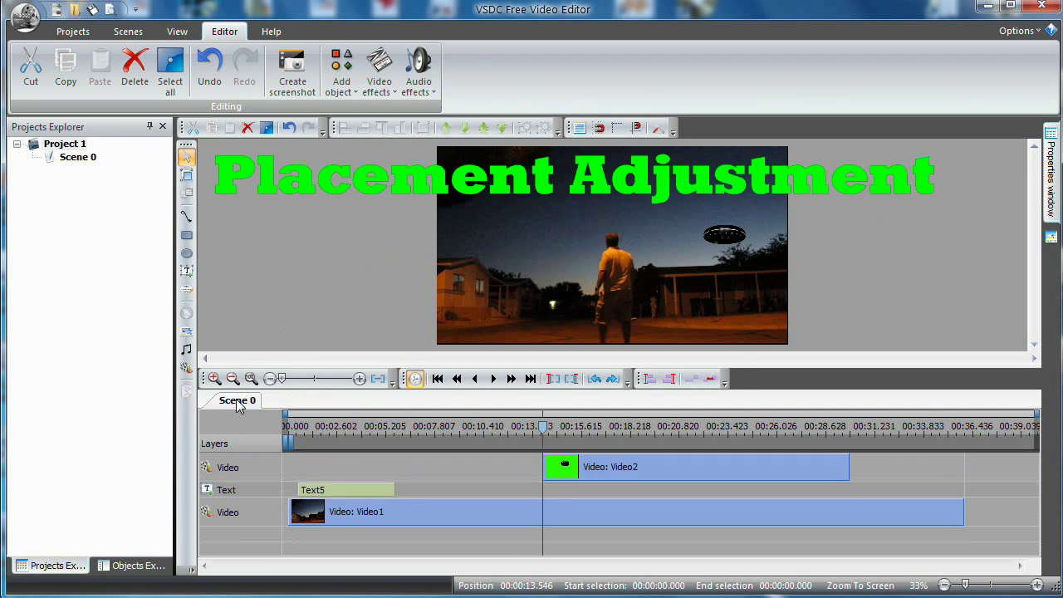
{"action": "left_click", "coordinate": [722, 239]}
{"action": "left_click_drag", "start_coordinate": [727, 240], "coordinate": [733, 244]}
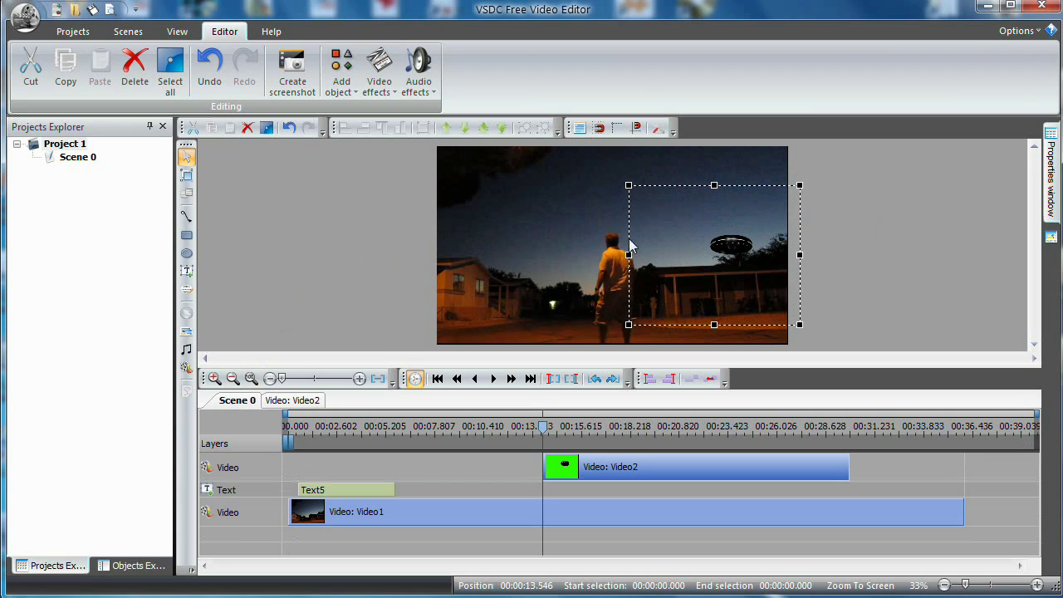
{"action": "key", "text": "ctrl+z"}
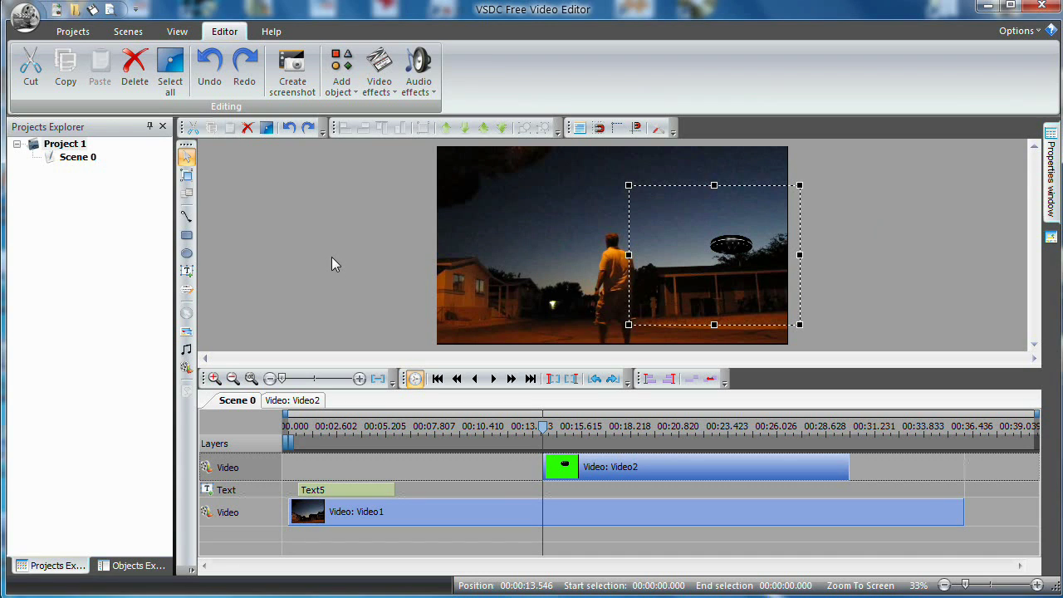
- Add a Movement to the UFO clip, ending outside the scene's left edge, and shorten it to about 4.9 seconds
{"action": "left_click", "coordinate": [292, 401]}
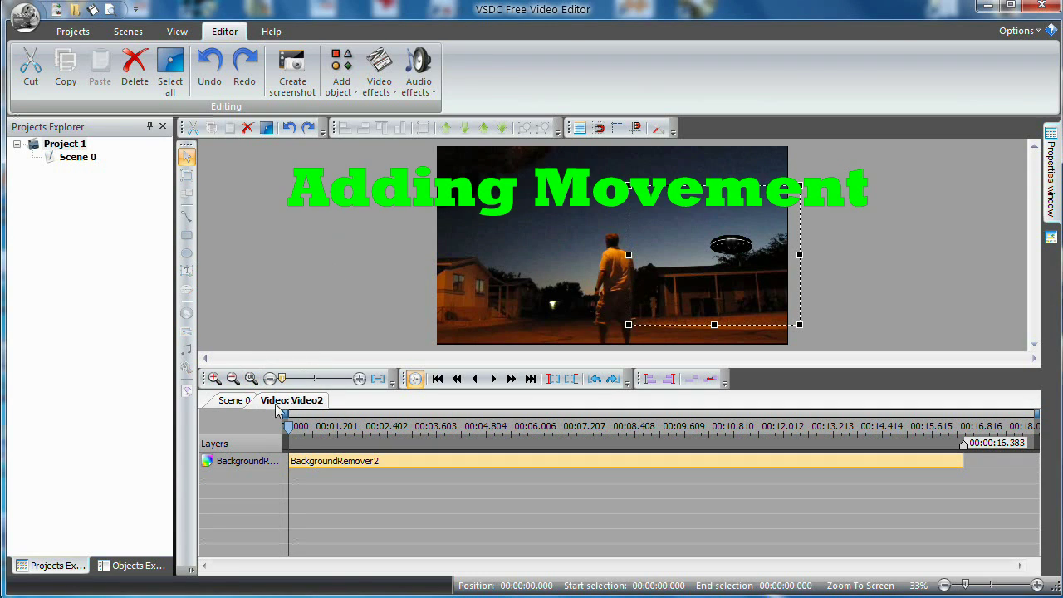
{"action": "left_click", "coordinate": [341, 73]}
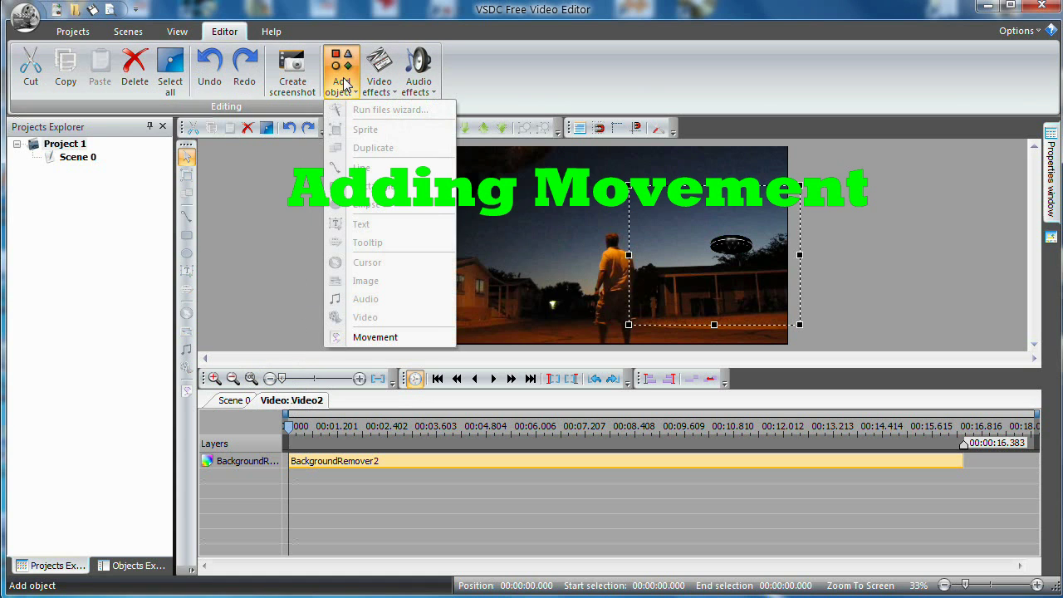
{"action": "left_click", "coordinate": [373, 337]}
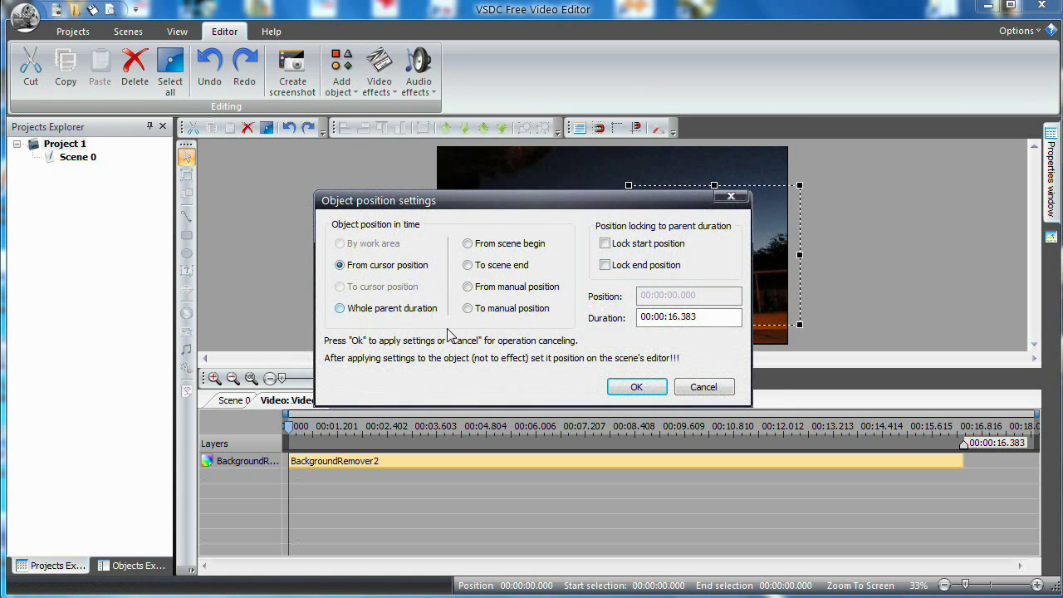
{"action": "left_click", "coordinate": [636, 386]}
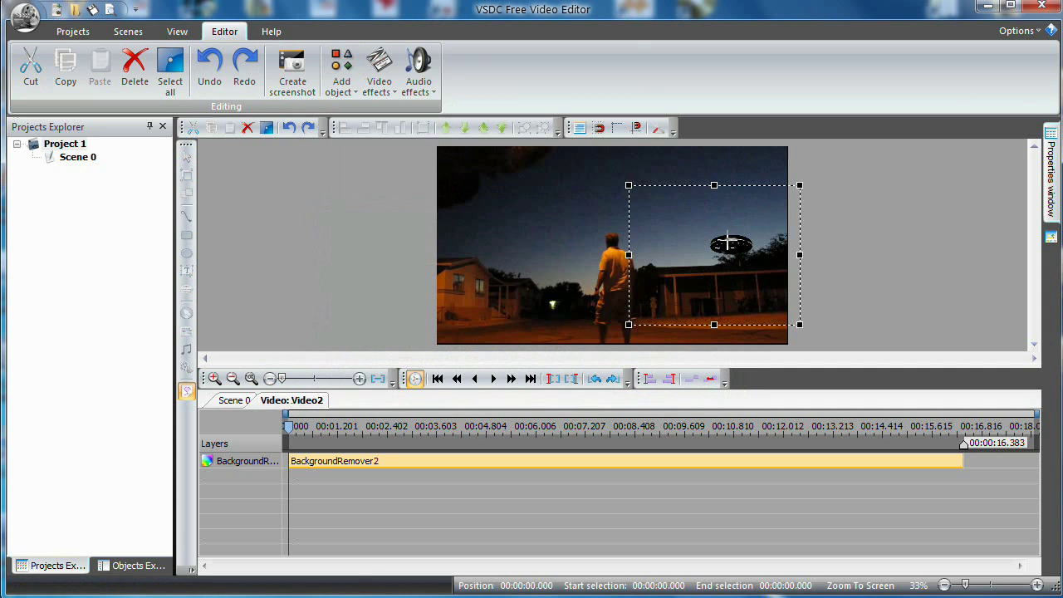
{"action": "mouse_move", "coordinate": [727, 243]}
{"action": "left_mouse_down"}
{"action": "mouse_move", "coordinate": [582, 218]}
{"action": "mouse_move", "coordinate": [352, 224]}
{"action": "left_mouse_up"}
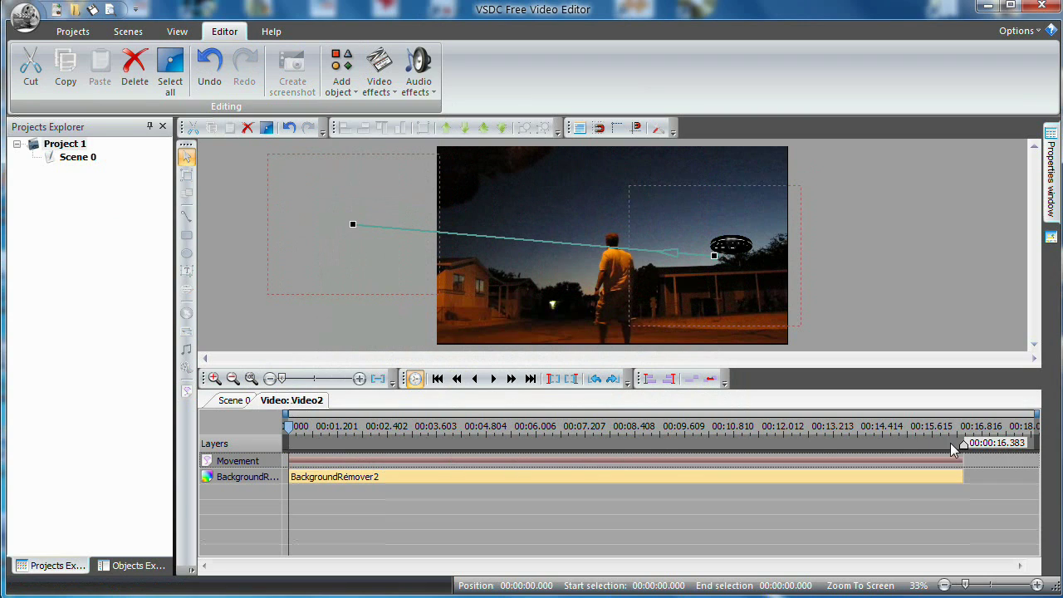
{"action": "left_click_drag", "start_coordinate": [965, 464], "coordinate": [485, 457]}
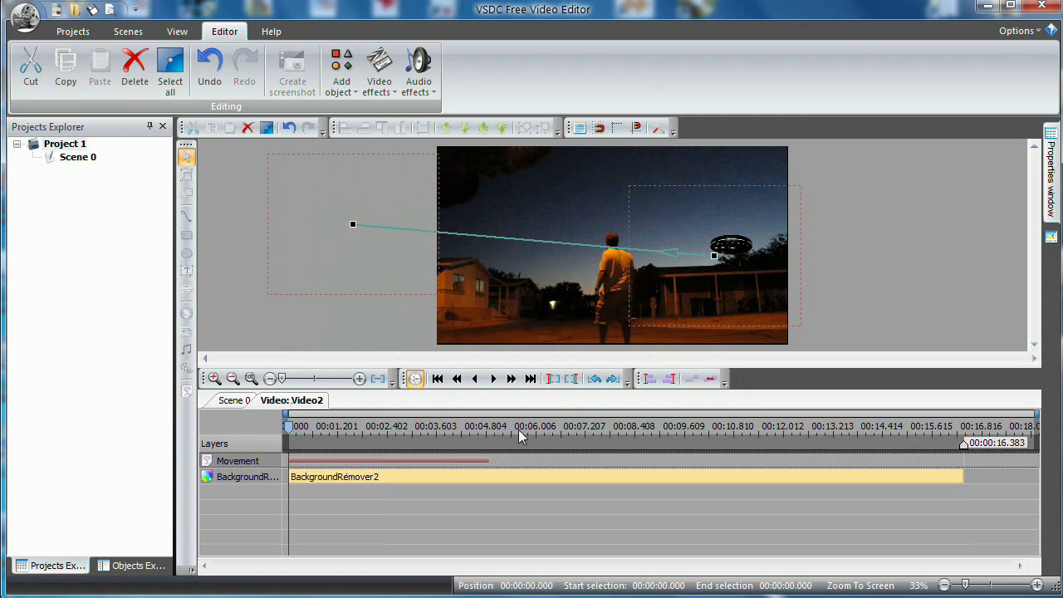
- Preview the UFO's flight along the movement's length and return the cursor to the clip's start
{"action": "left_click", "coordinate": [291, 430]}
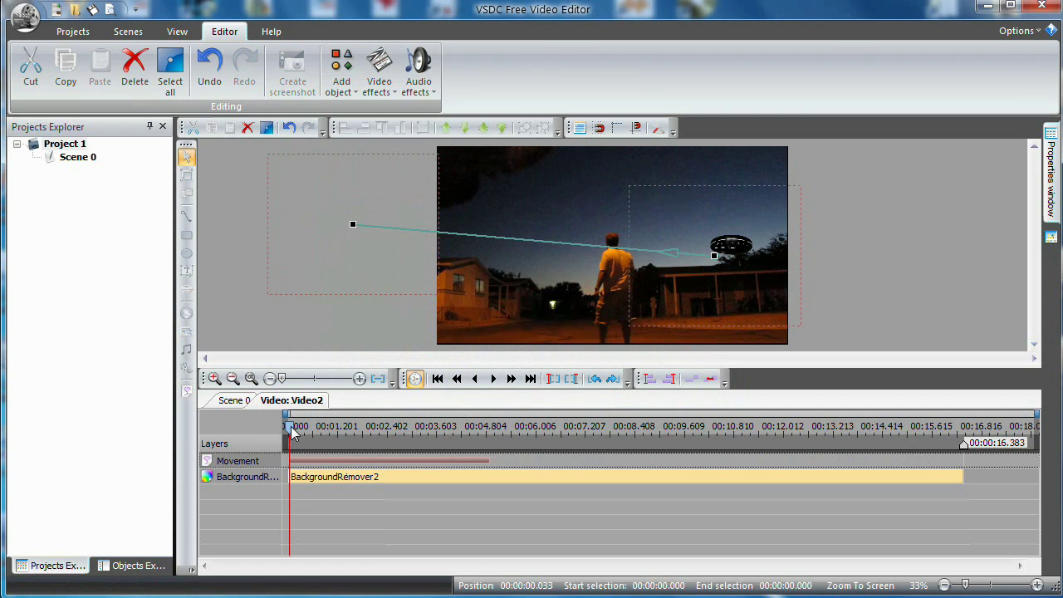
{"action": "left_click", "coordinate": [308, 430]}
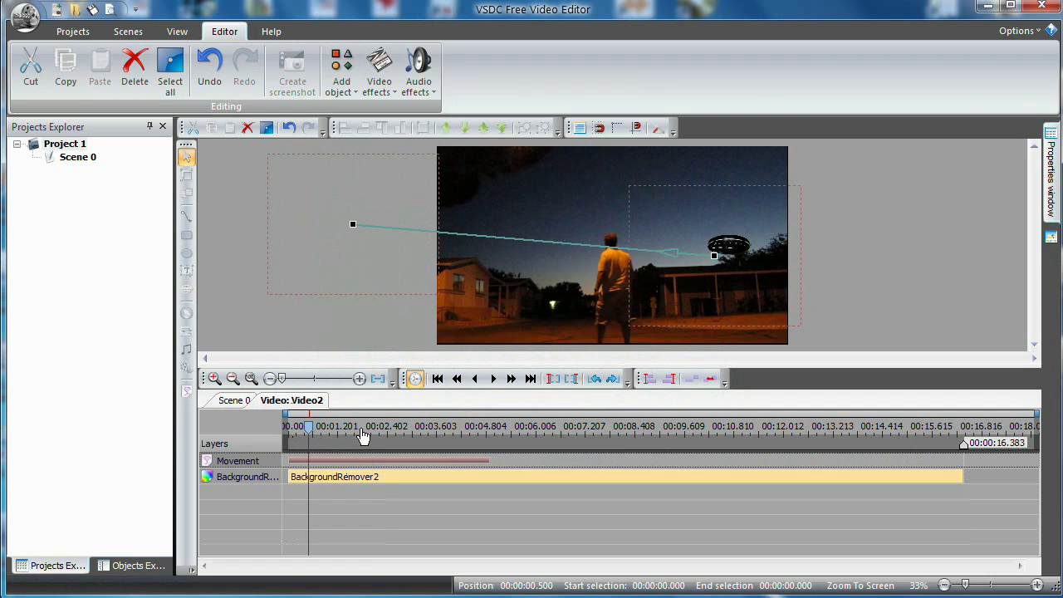
{"action": "left_click", "coordinate": [362, 432]}
{"action": "left_click", "coordinate": [427, 432]}
{"action": "left_click_drag", "start_coordinate": [426, 432], "coordinate": [488, 427]}
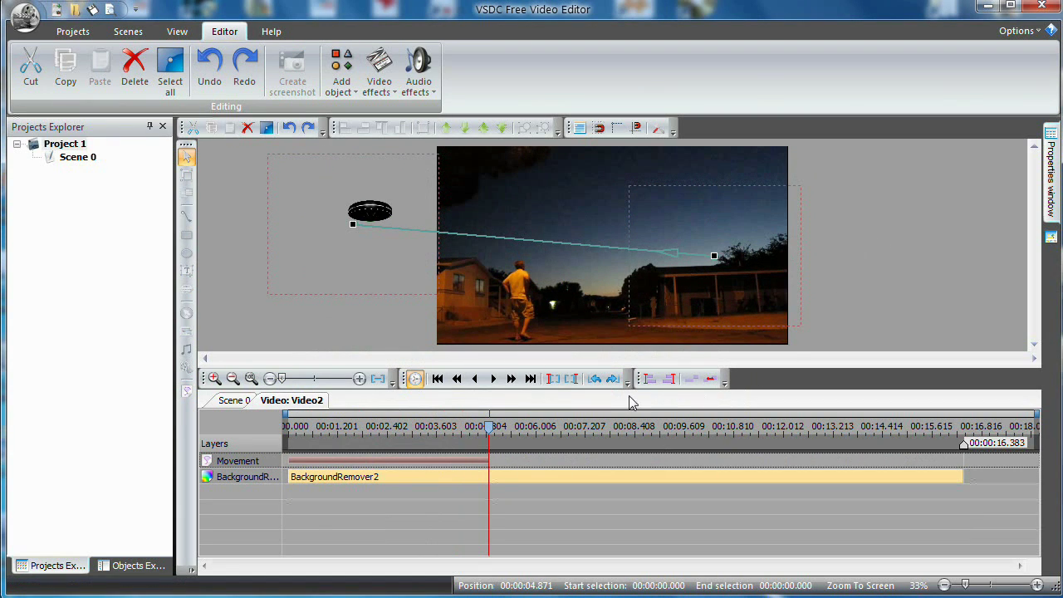
{"action": "left_click_drag", "start_coordinate": [489, 427], "coordinate": [284, 444]}
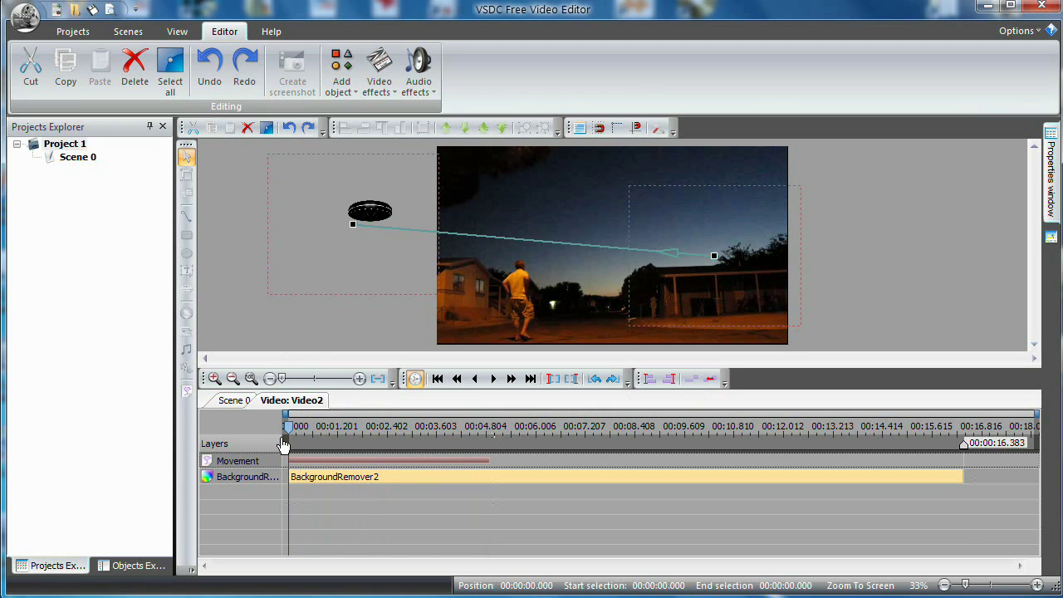
- Apply the Zoom transform effect to the UFO clip from the cursor position, keeping the 00:00:16.383 duration
{"action": "left_click", "coordinate": [380, 82]}
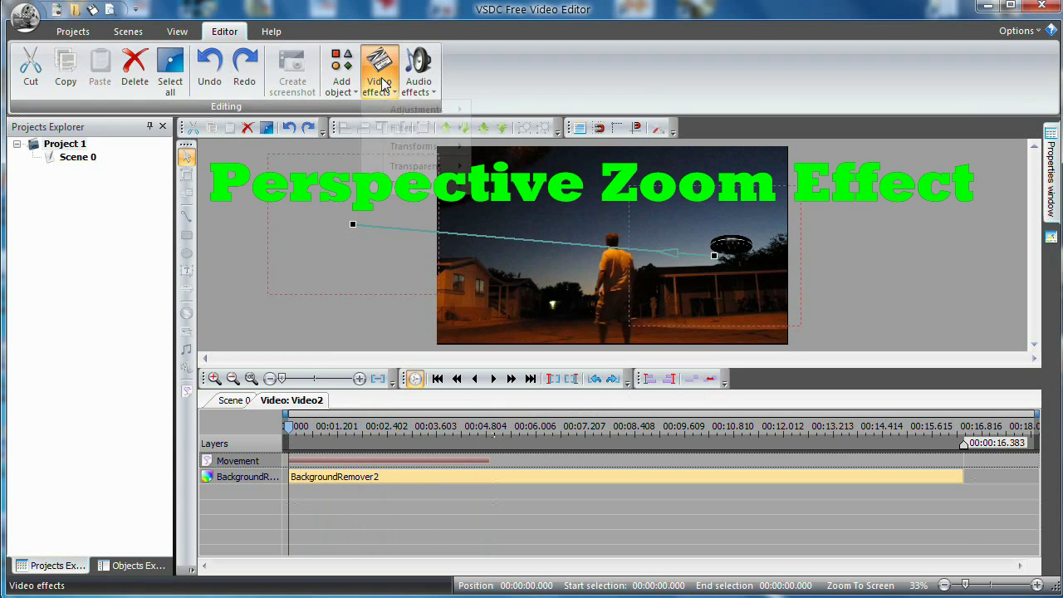
{"action": "mouse_move", "coordinate": [404, 149]}
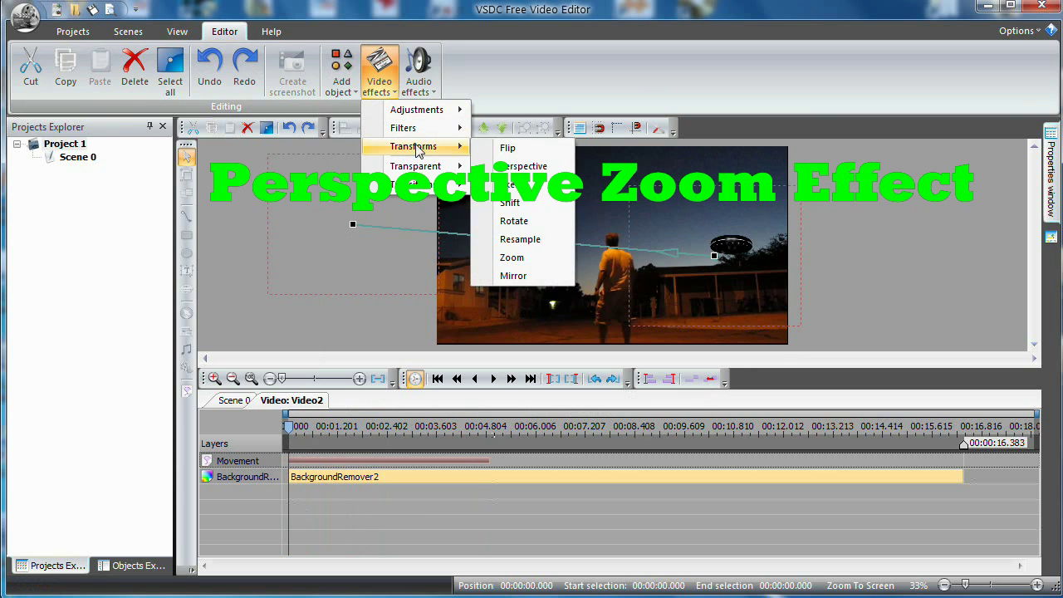
{"action": "left_click", "coordinate": [532, 259]}
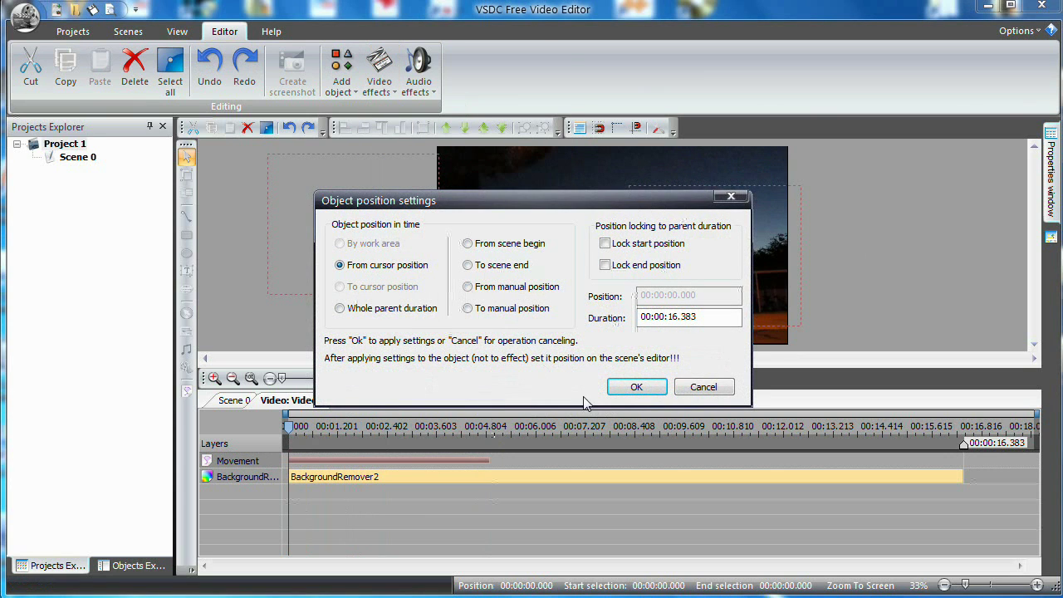
{"action": "left_click", "coordinate": [636, 386]}
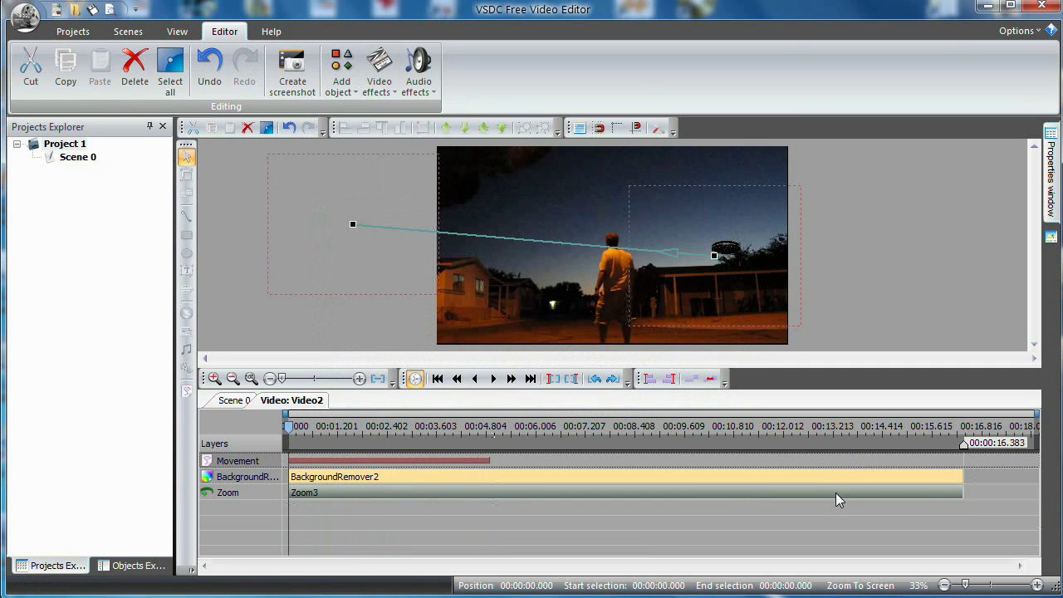
- Shorten the Zoom effect to about 4.97 seconds and set its x levels to start at 0 and end at 100
{"action": "left_click_drag", "start_coordinate": [962, 490], "coordinate": [498, 493]}
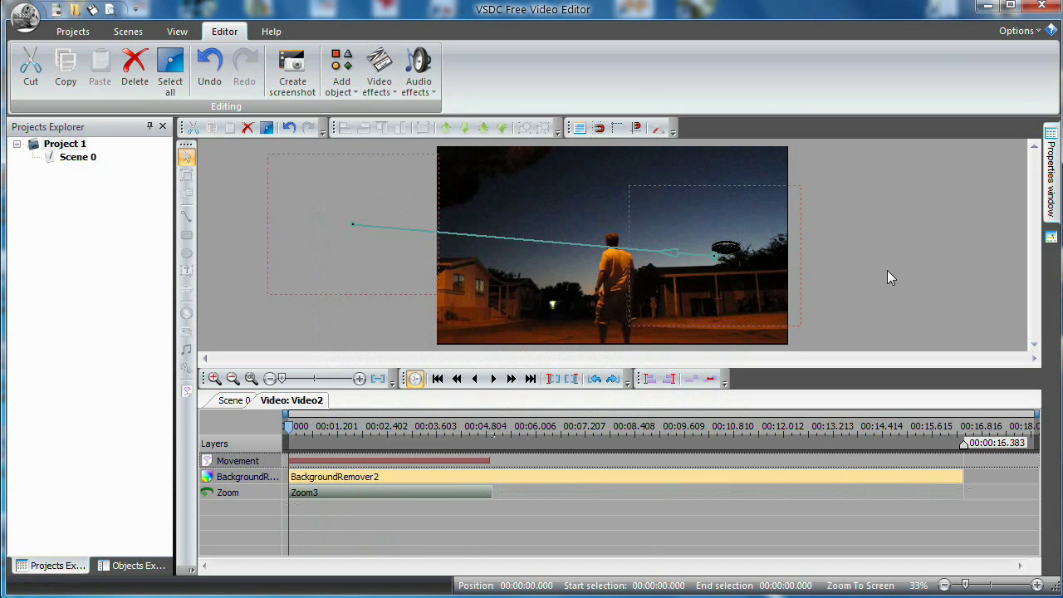
{"action": "left_click", "coordinate": [1051, 180]}
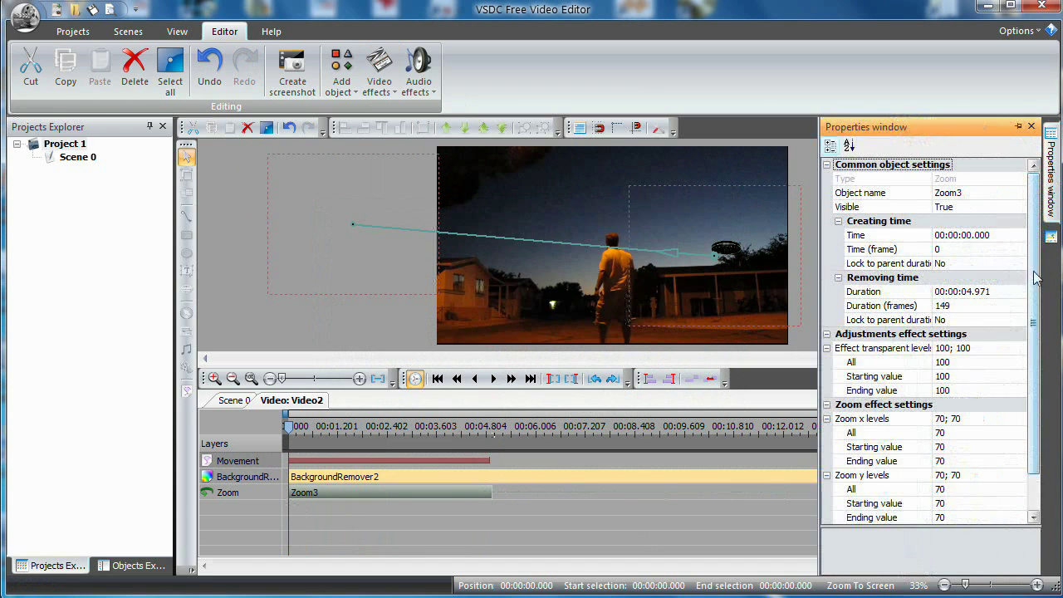
{"action": "scroll", "coordinate": [1036, 367], "scroll_direction": "down", "scroll_amount": 1}
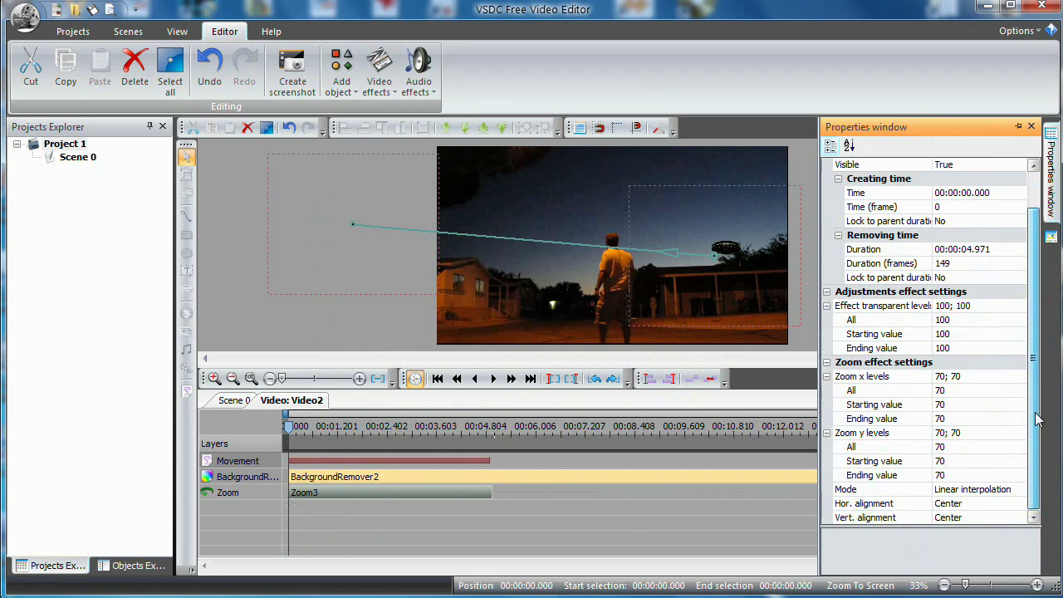
{"action": "left_click", "coordinate": [939, 405]}
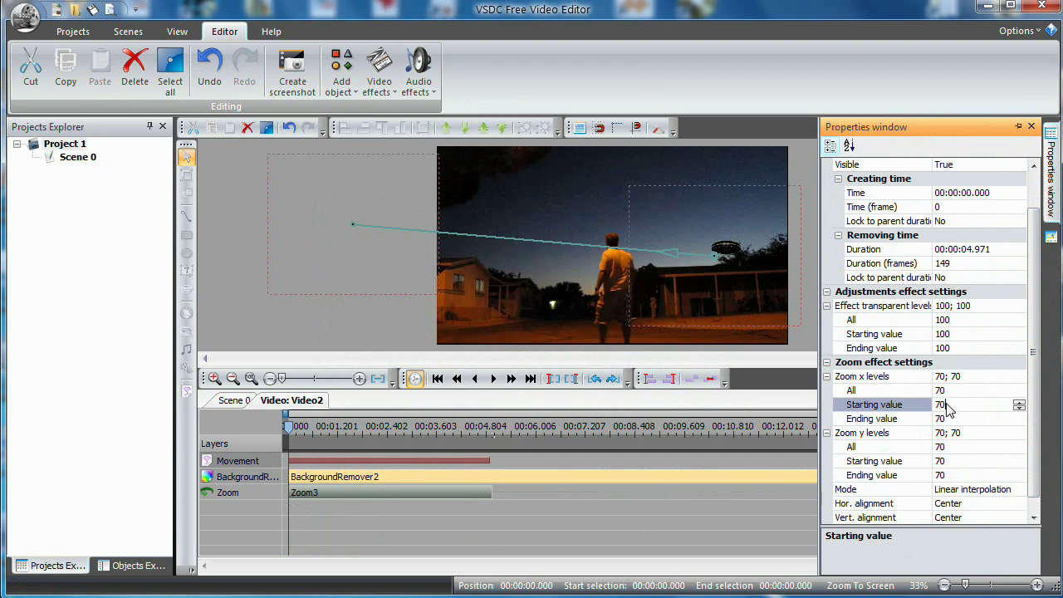
{"action": "type", "text": "0"}
{"action": "left_click", "coordinate": [913, 420]}
{"action": "type", "text": "100"}
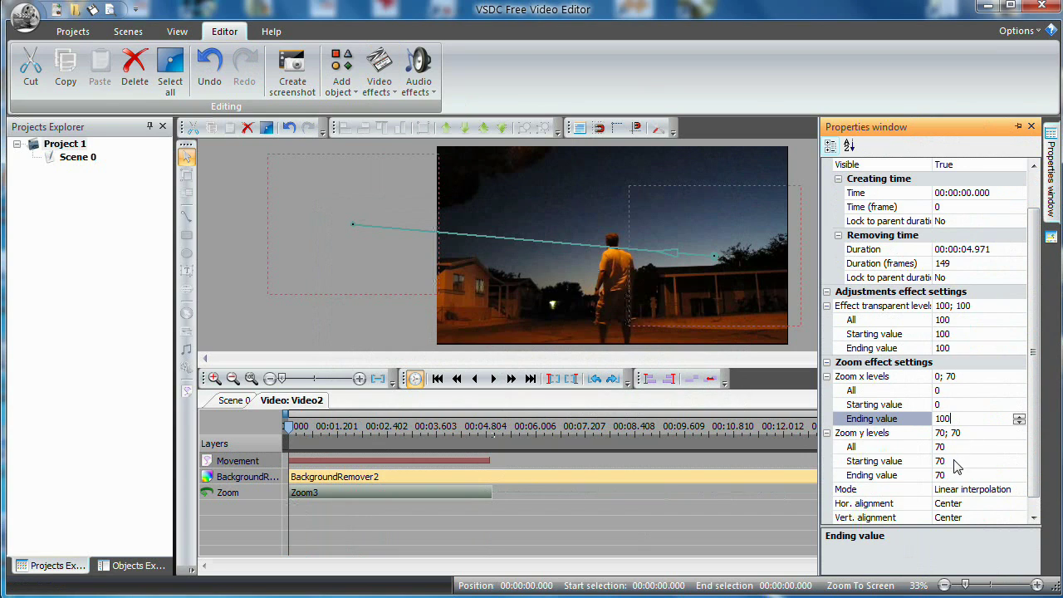
- Set the Zoom effect's y levels to a starting value of 0 and an ending value of 100
{"action": "left_click", "coordinate": [911, 462]}
{"action": "type", "text": "0"}
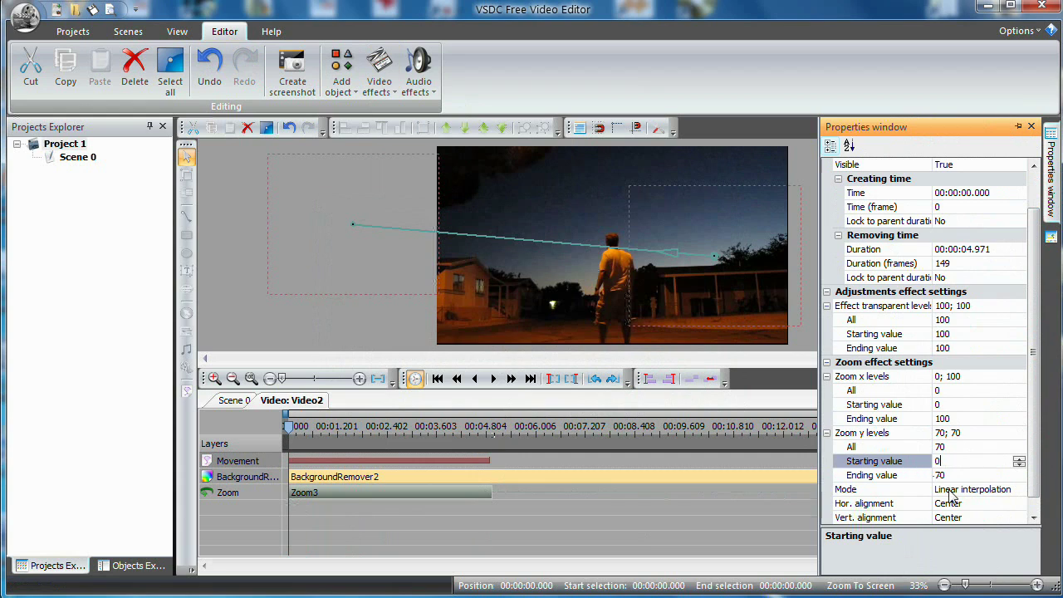
{"action": "left_click", "coordinate": [952, 477]}
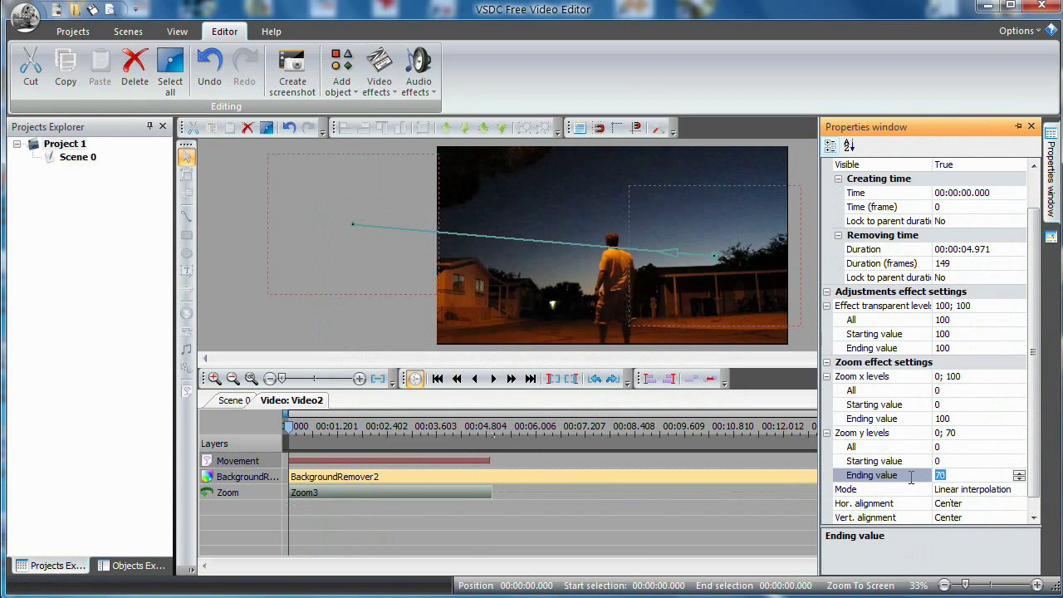
{"action": "type", "text": "100"}
{"action": "left_click", "coordinate": [365, 339]}
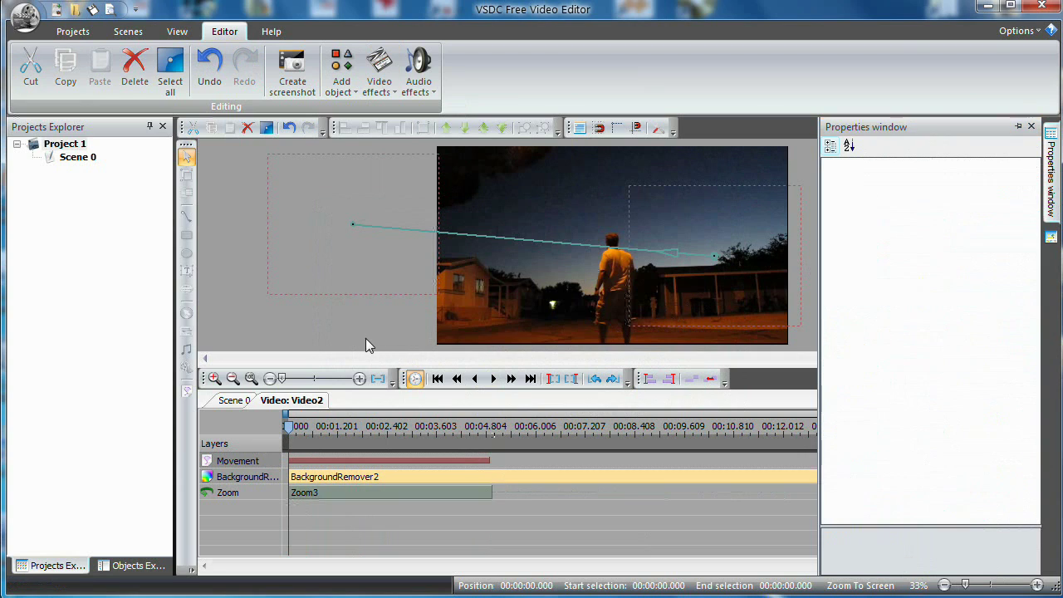
- Preview the UFO growing along its flight path and return the cursor to the clip's start
{"action": "left_click_drag", "start_coordinate": [291, 438], "coordinate": [491, 434]}
{"action": "key", "text": "ctrl+z"}
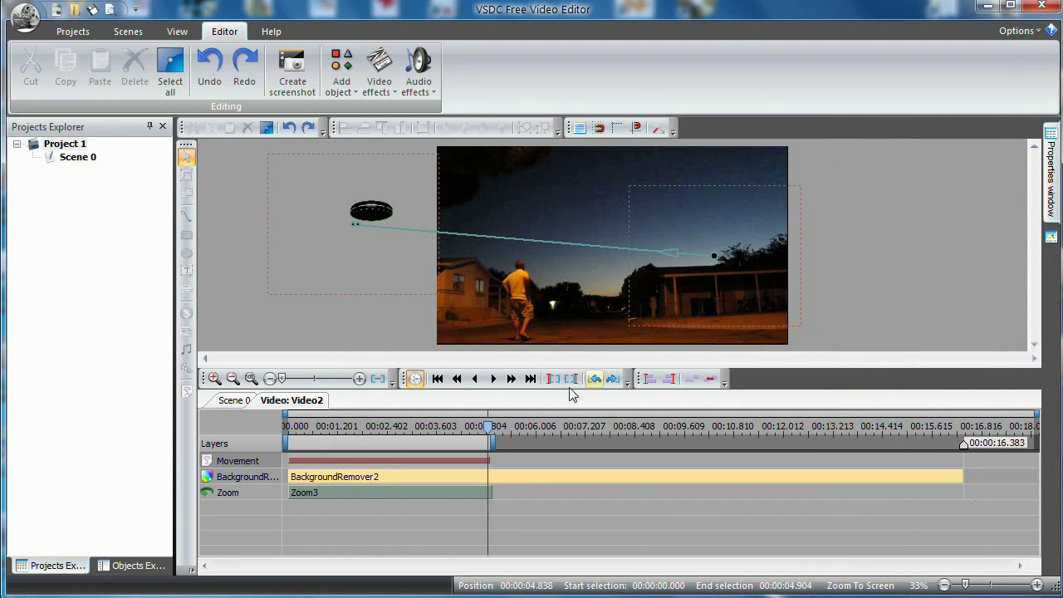
{"action": "left_click_drag", "start_coordinate": [490, 434], "coordinate": [282, 440]}
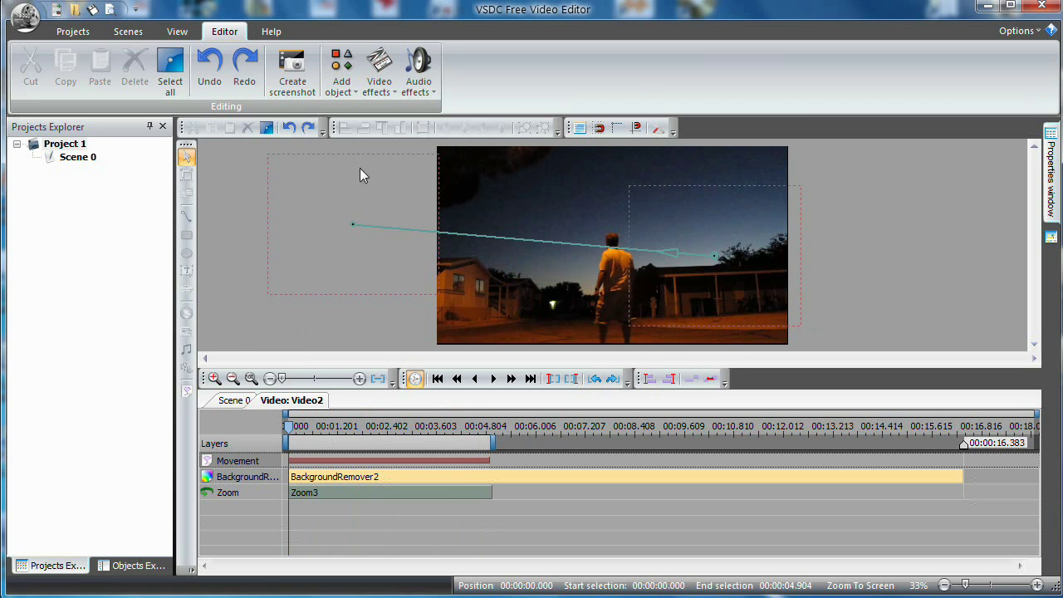
- Apply a Transparent effect to the UFO clip from the cursor position and shorten it to about 4.97 seconds
{"action": "left_click", "coordinate": [382, 73]}
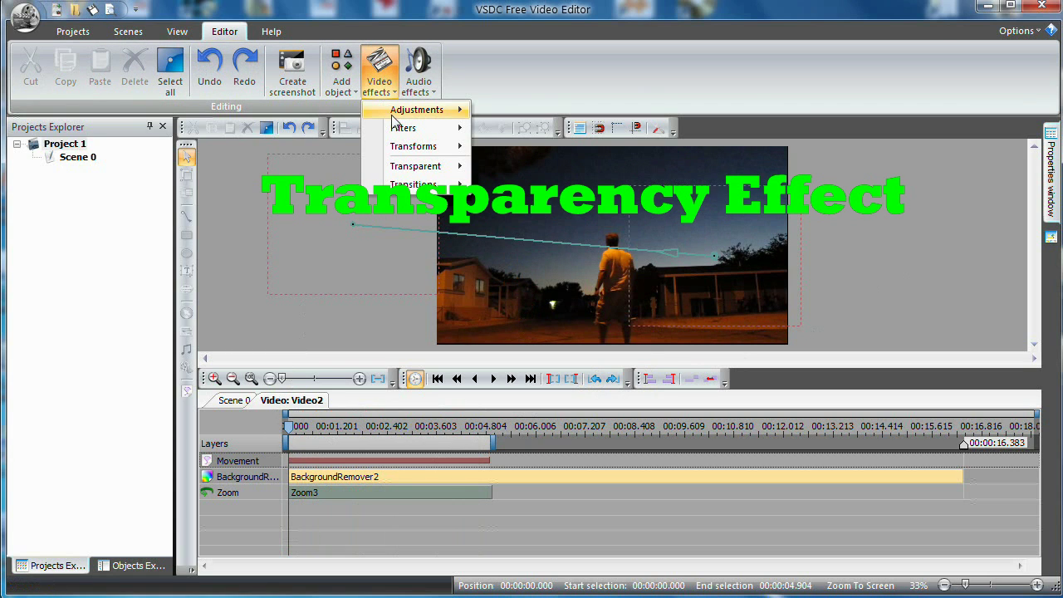
{"action": "mouse_move", "coordinate": [439, 172]}
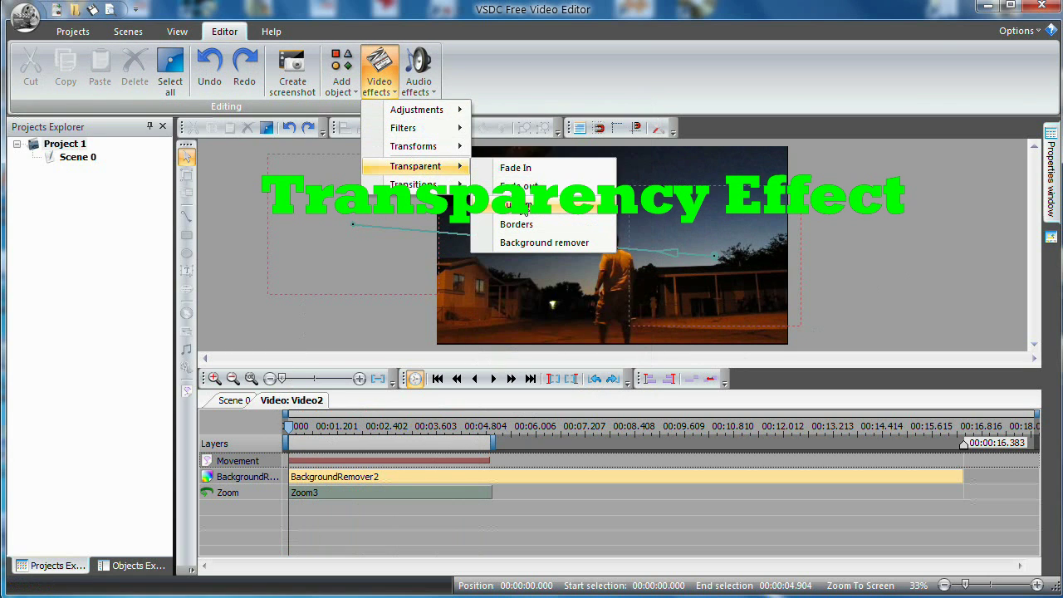
{"action": "left_click", "coordinate": [520, 205]}
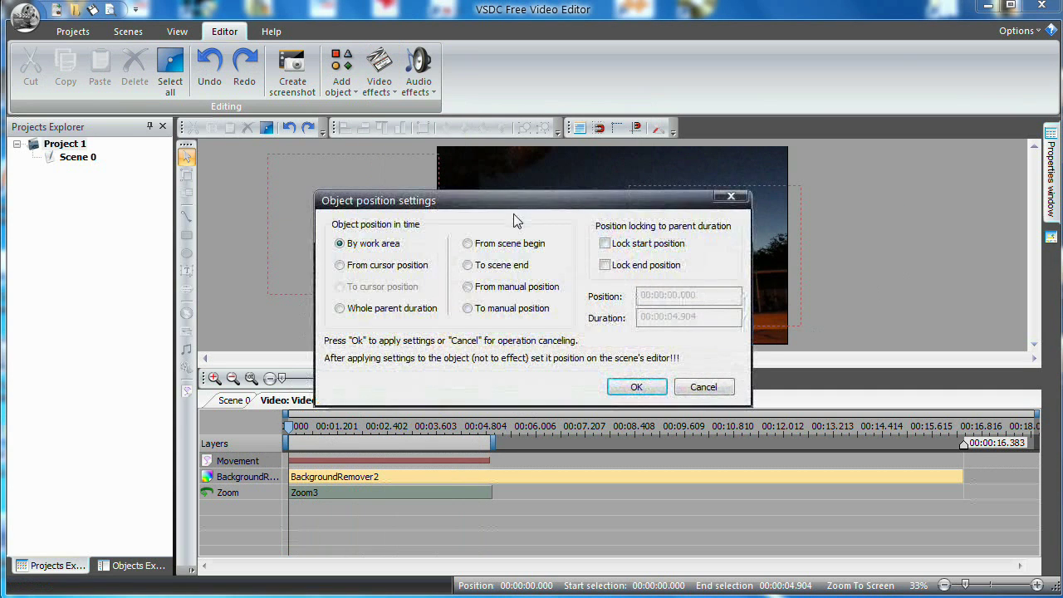
{"action": "left_click", "coordinate": [342, 264]}
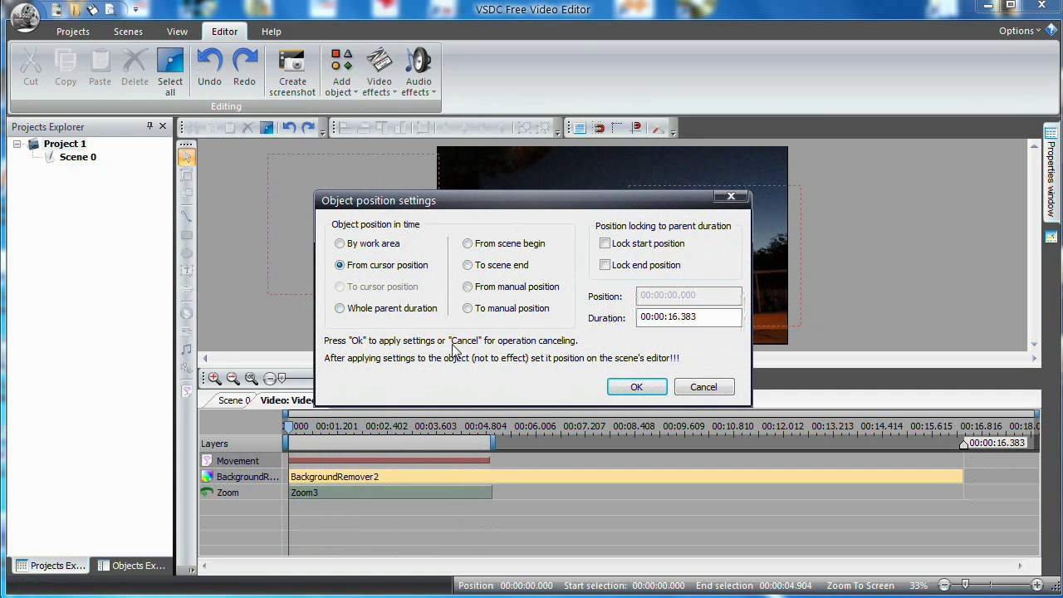
{"action": "left_click", "coordinate": [635, 387]}
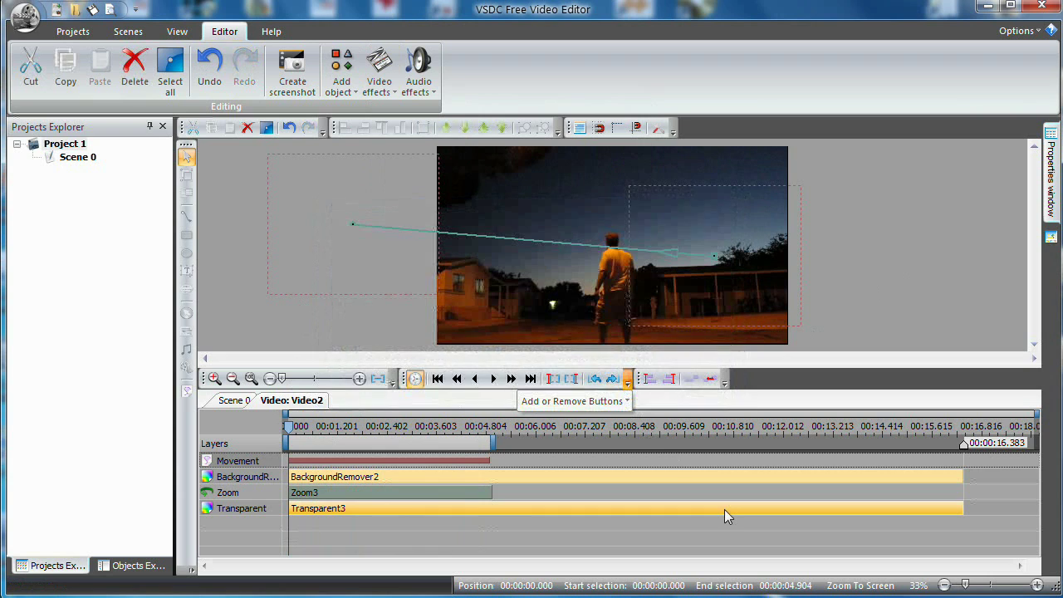
{"action": "left_click_drag", "start_coordinate": [961, 510], "coordinate": [492, 512]}
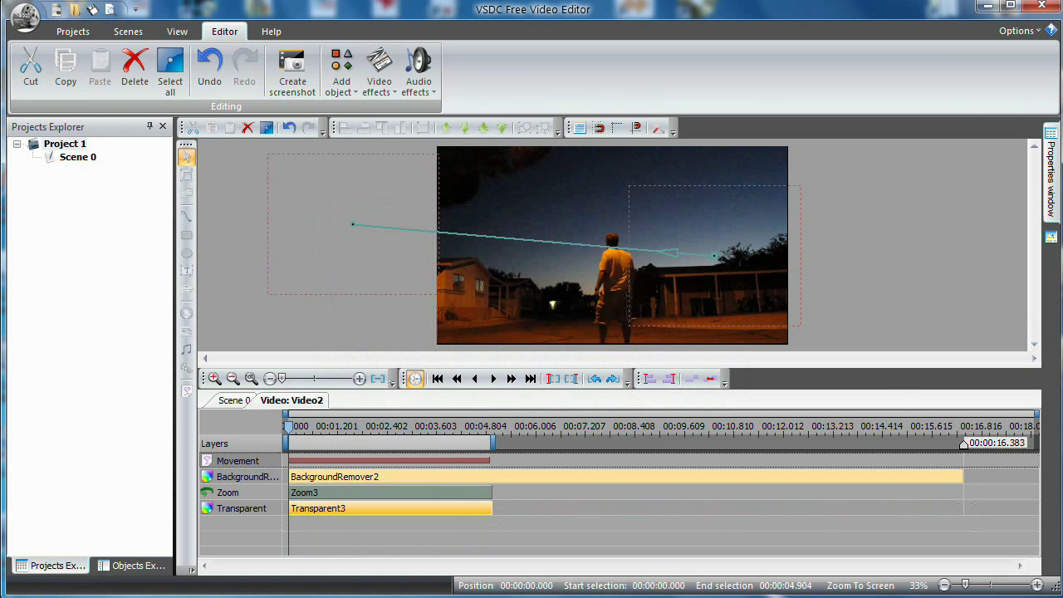
- Set the Transparent effect's starting value to 42 and preview the UFO's flight up to 00:00:04.904
{"action": "mouse_move", "coordinate": [1055, 195]}
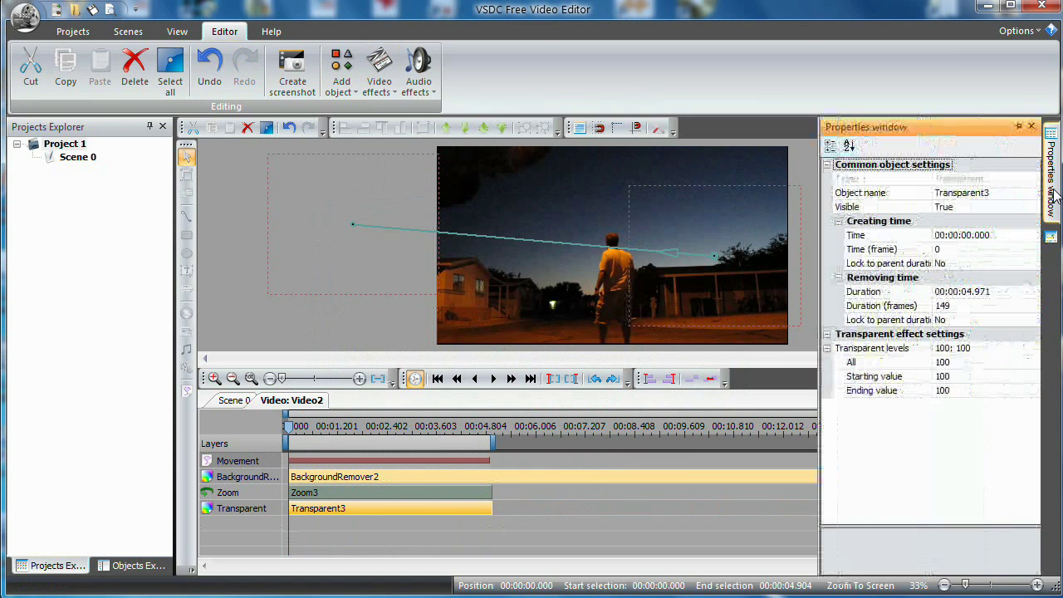
{"action": "left_click", "coordinate": [959, 380]}
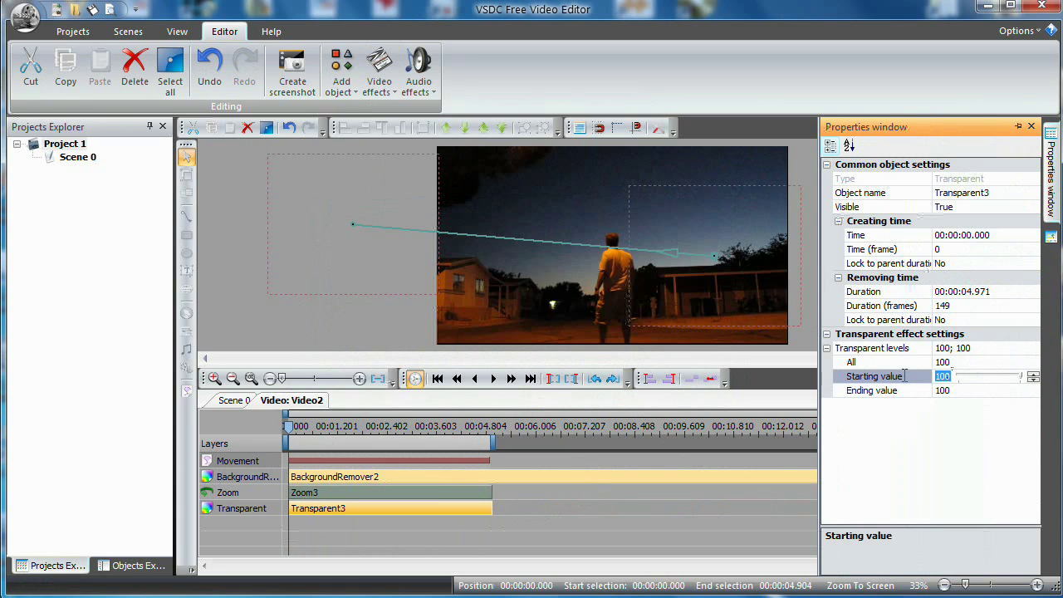
{"action": "left_click", "coordinate": [941, 391]}
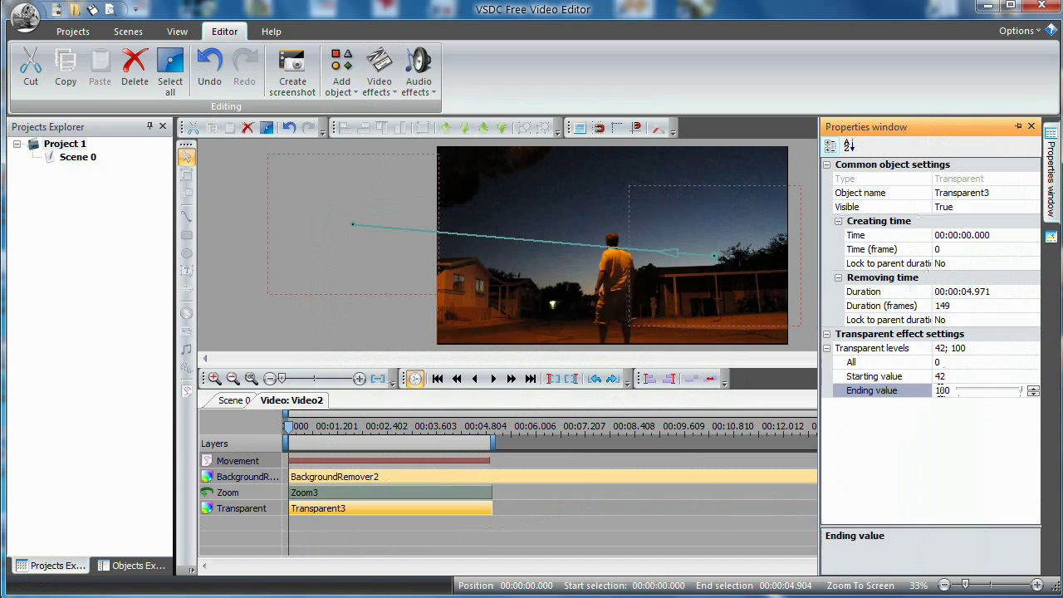
{"action": "left_click_drag", "start_coordinate": [294, 433], "coordinate": [331, 438]}
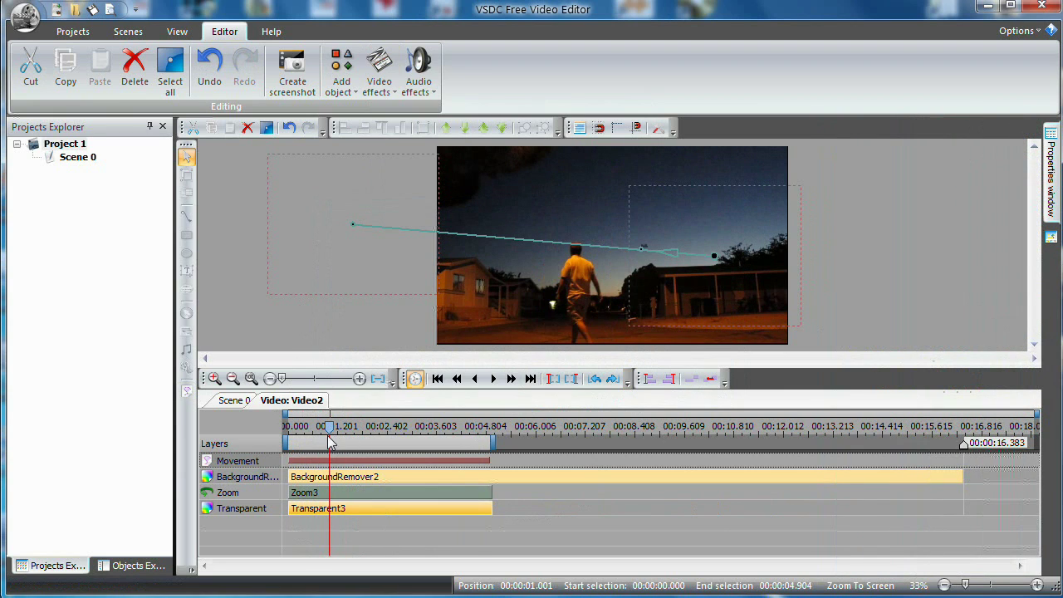
{"action": "left_click_drag", "start_coordinate": [331, 429], "coordinate": [492, 431]}
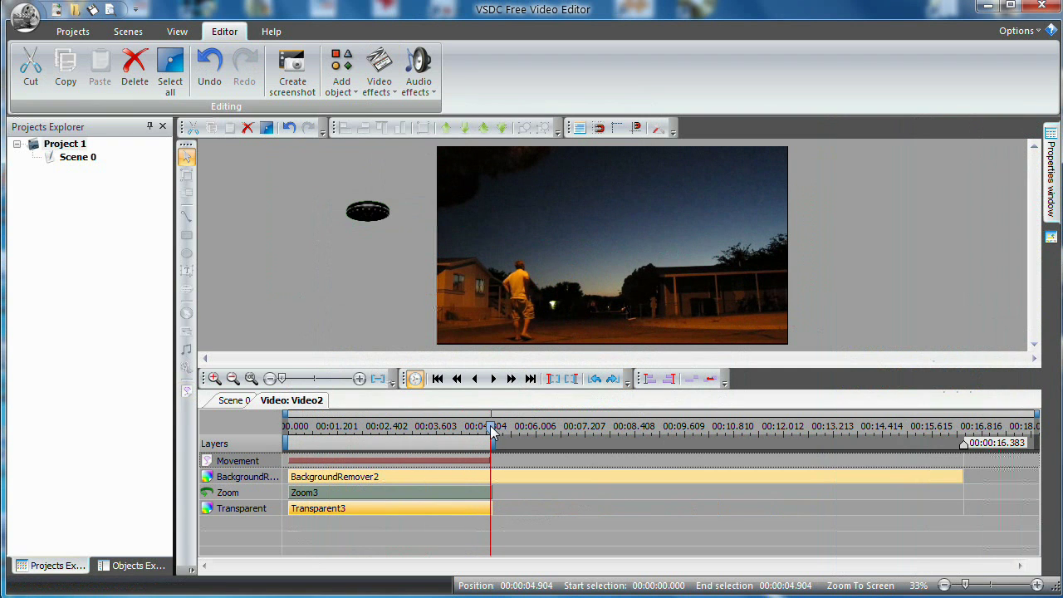